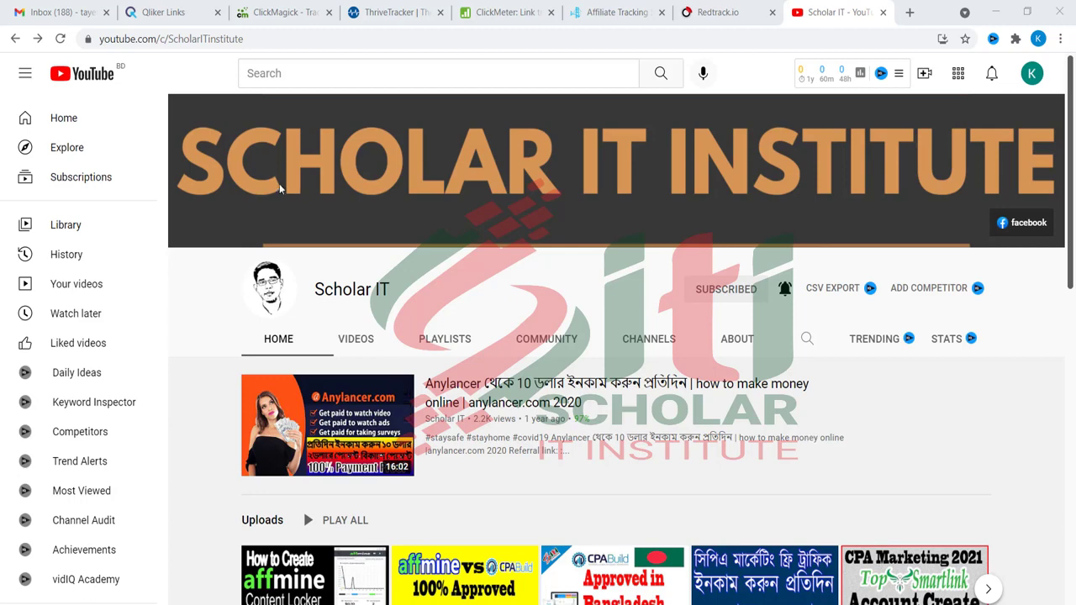
- Look through the open link-tracker sites Qliker, ClickMagick, ThriveTracker, ClickMeter and RedTrack
{"action": "left_click", "coordinate": [170, 10]}
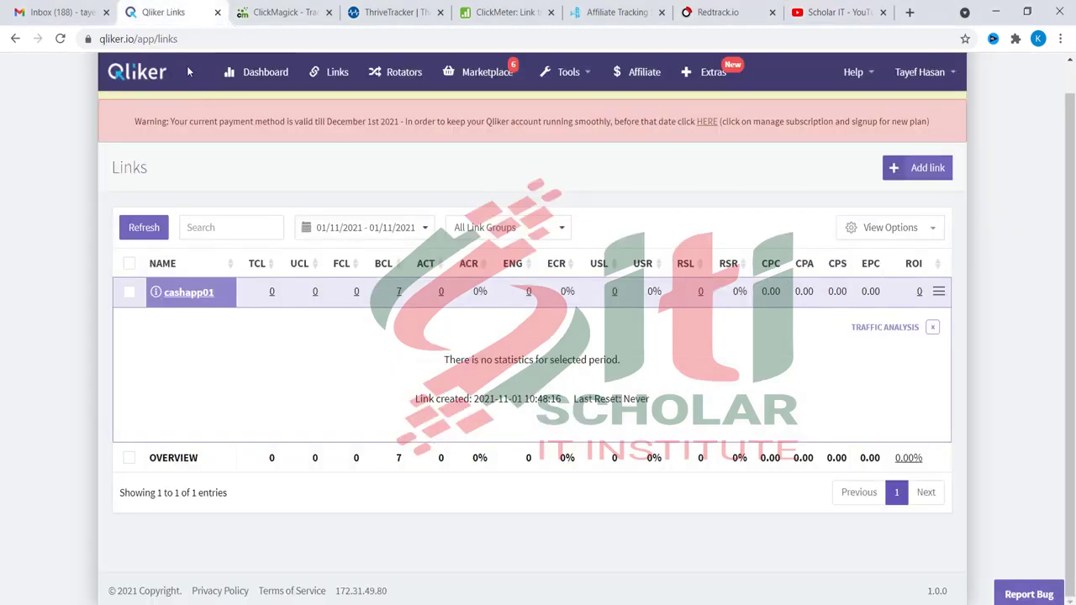
{"action": "left_click", "coordinate": [271, 10]}
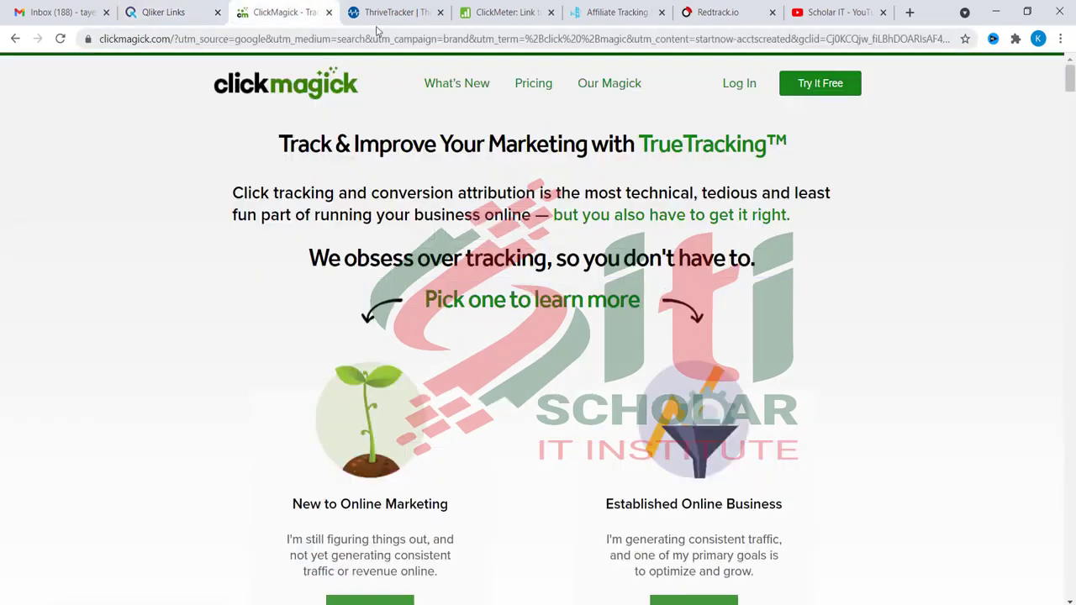
{"action": "left_click", "coordinate": [416, 17]}
{"action": "left_click", "coordinate": [505, 12]}
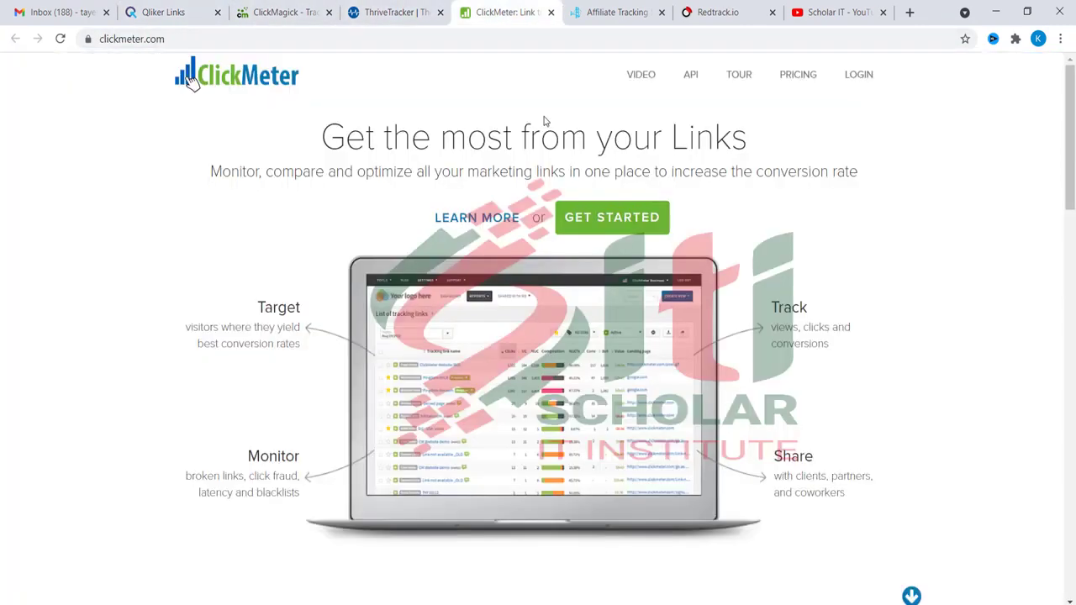
{"action": "left_click", "coordinate": [713, 12]}
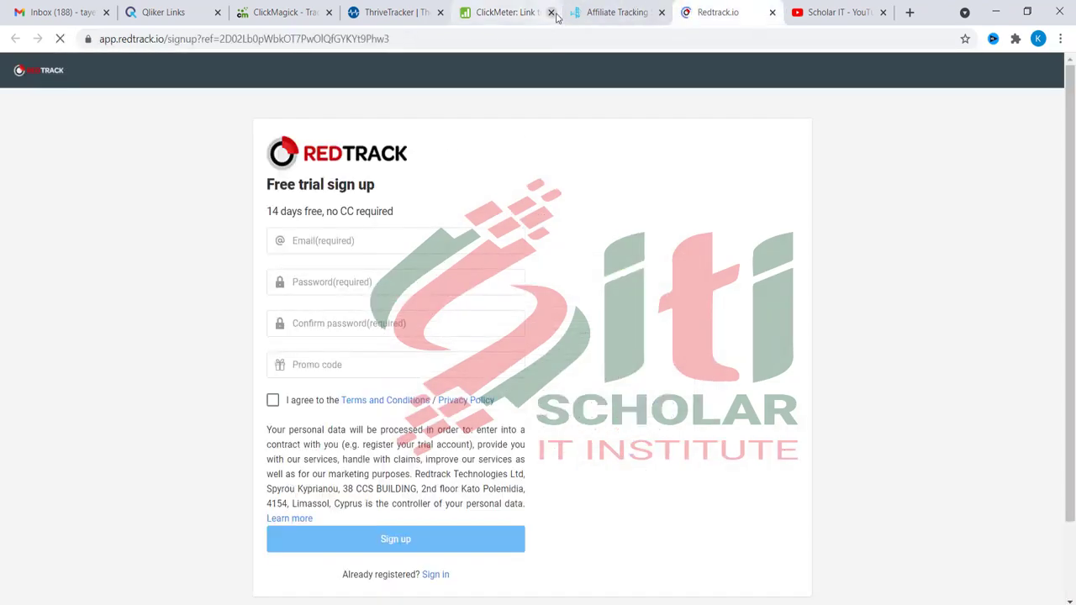
- Close the ClickMeter, Affiliate Tracking and RedTrack pages
{"action": "left_click", "coordinate": [550, 12]}
{"action": "left_click", "coordinate": [551, 12]}
{"action": "left_click", "coordinate": [551, 12]}
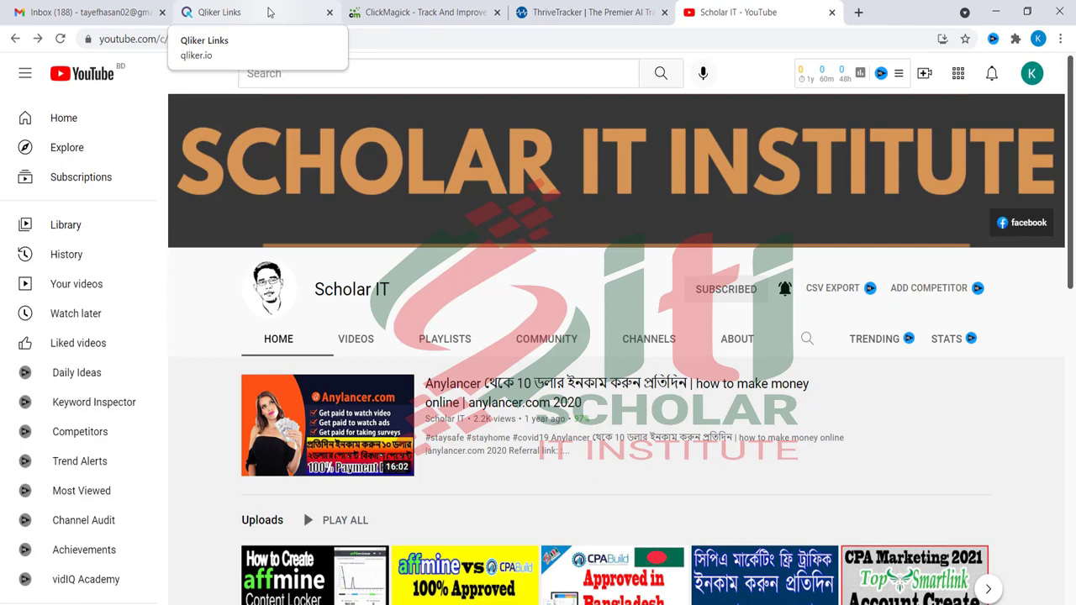
- View the Qliker dashboard, then examine the traffic analysis and blocked clicks of the cashapp01 link
{"action": "left_click", "coordinate": [269, 12]}
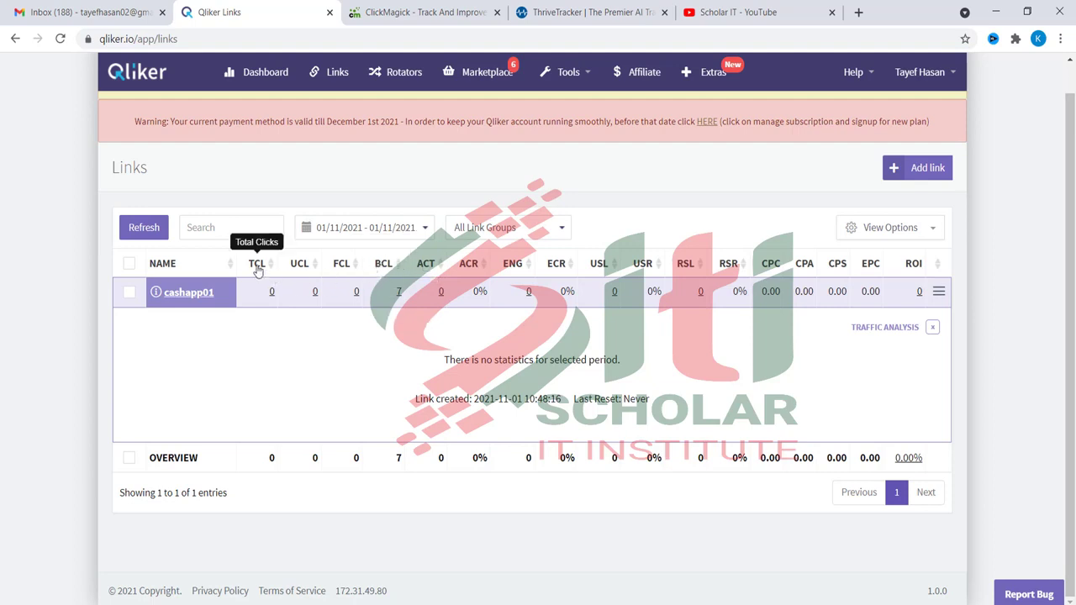
{"action": "left_click", "coordinate": [132, 76]}
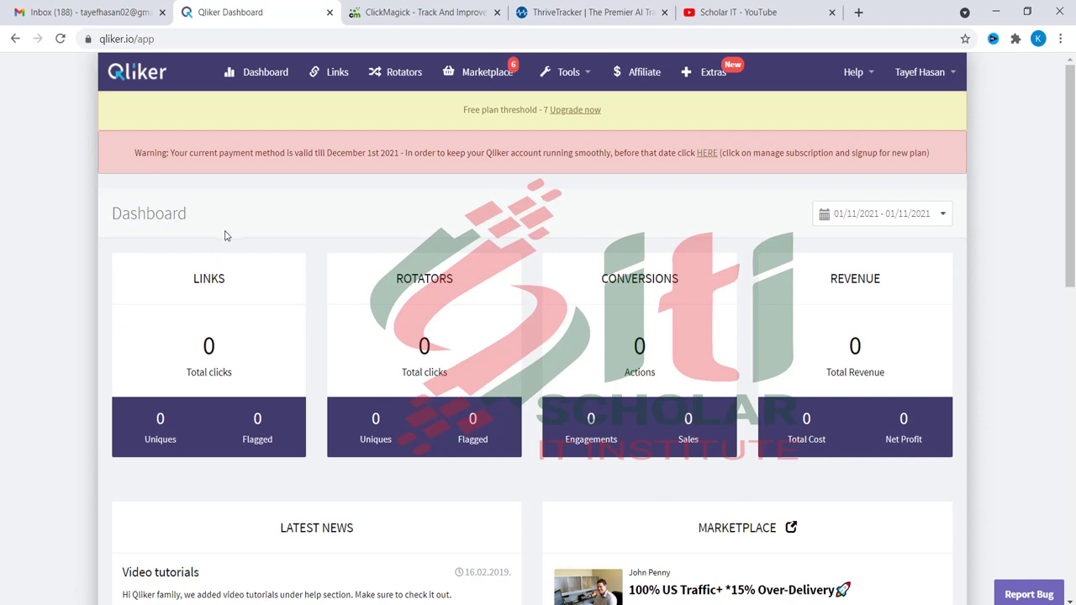
{"action": "left_click", "coordinate": [357, 78]}
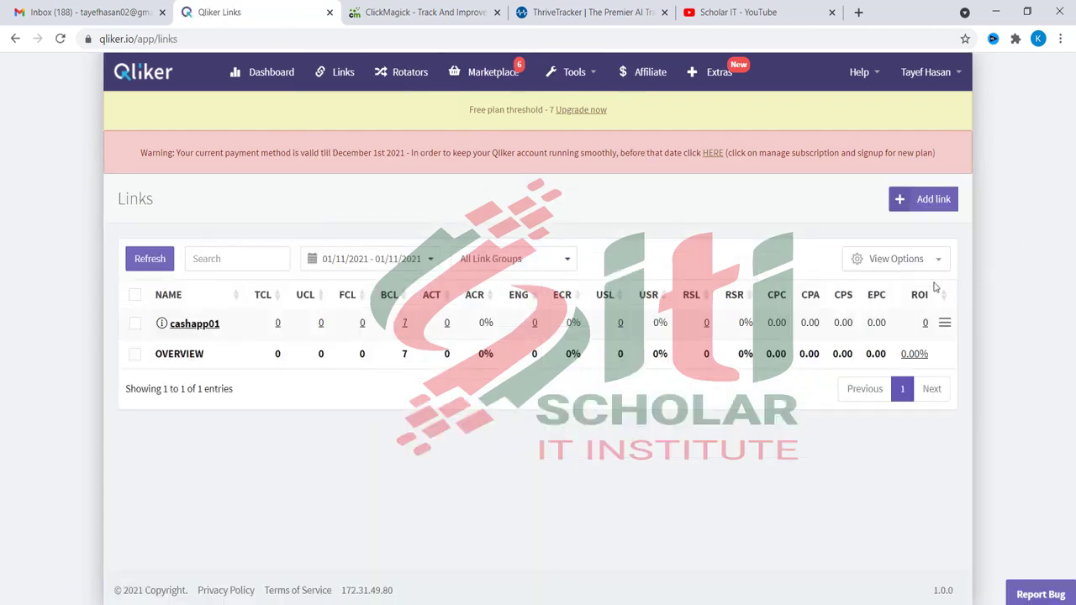
{"action": "left_click", "coordinate": [945, 326]}
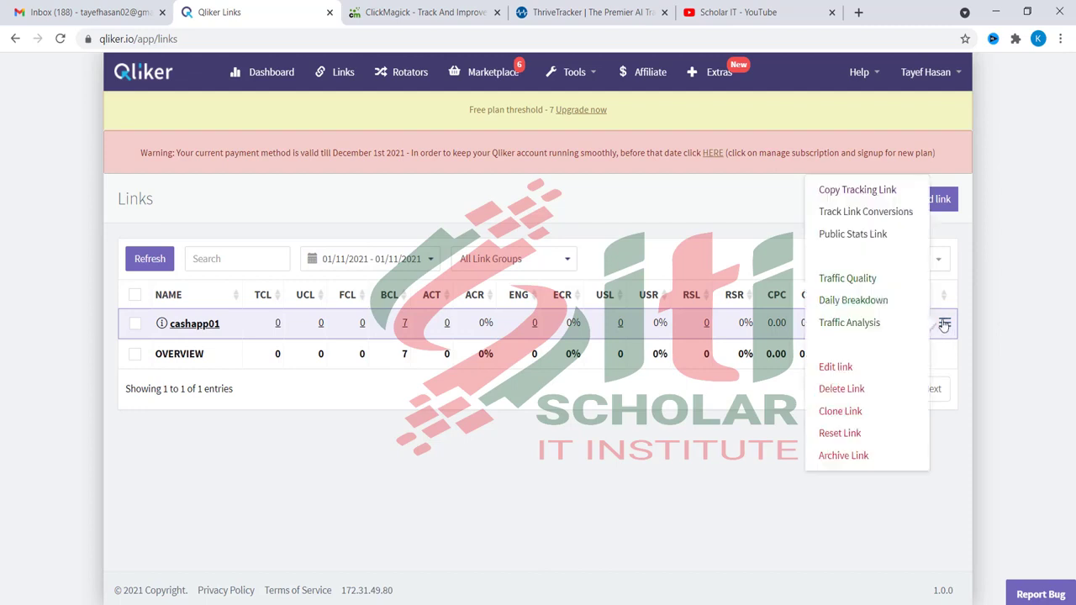
{"action": "left_click", "coordinate": [861, 326]}
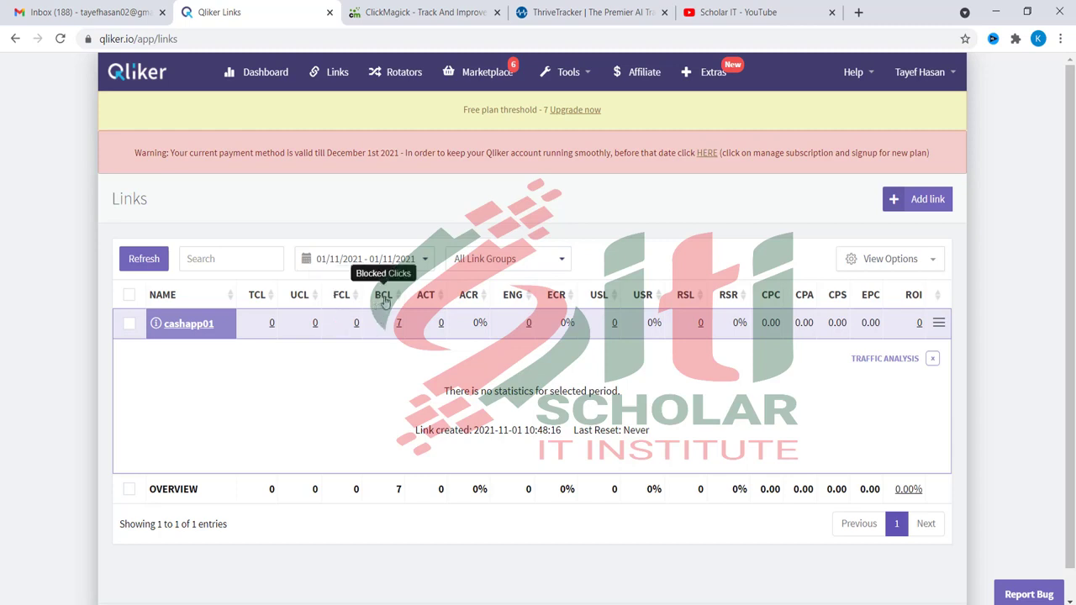
{"action": "double_click", "coordinate": [400, 328]}
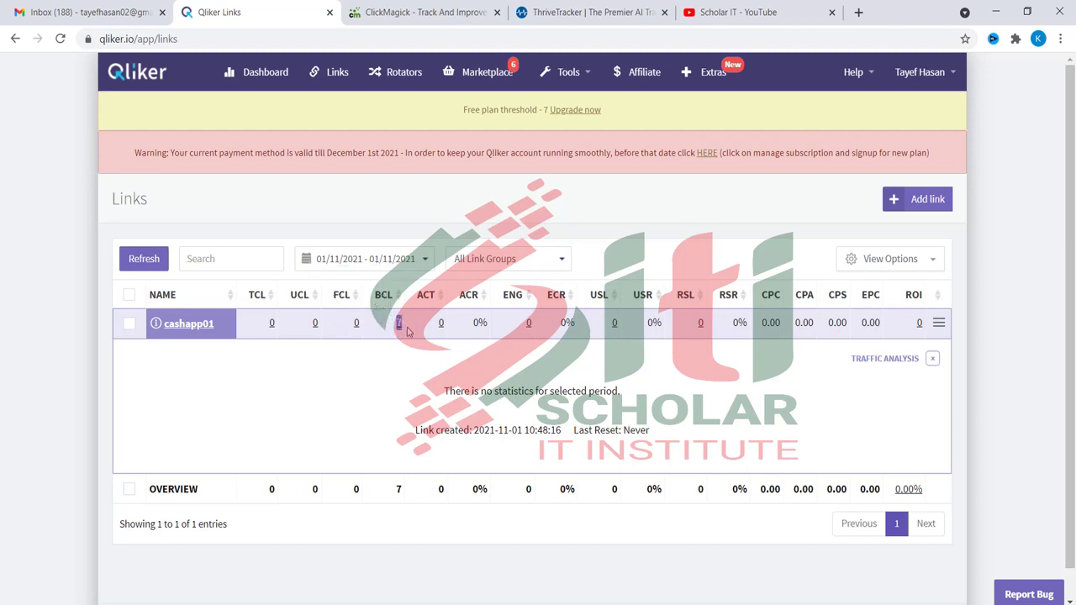
{"action": "left_click", "coordinate": [386, 352]}
- Log out of the current Qliker account and open the sign-up page for a new one
{"action": "left_click", "coordinate": [935, 72]}
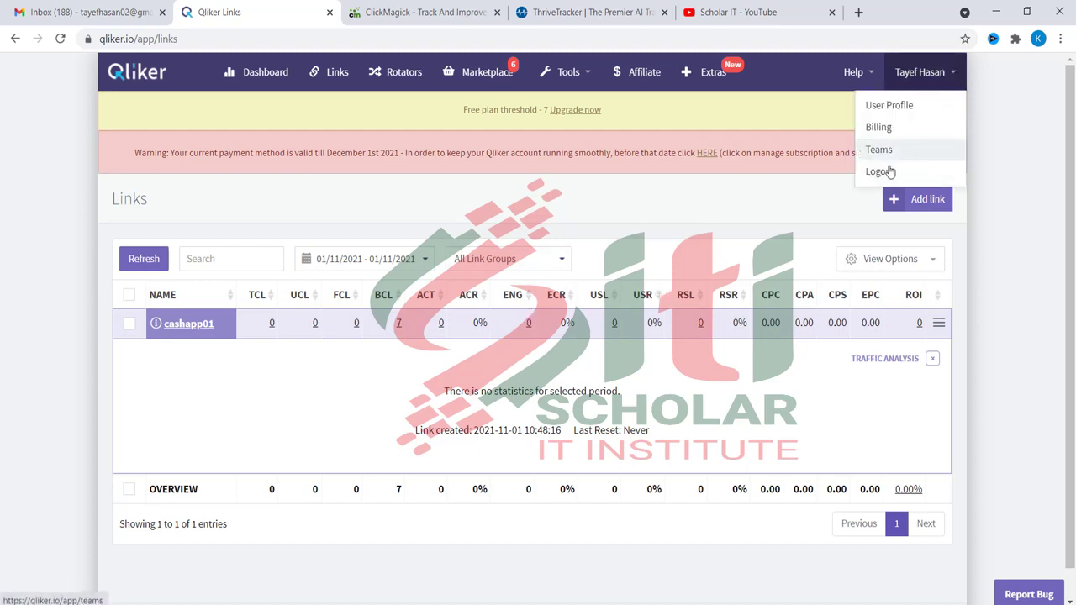
{"action": "left_click", "coordinate": [878, 172]}
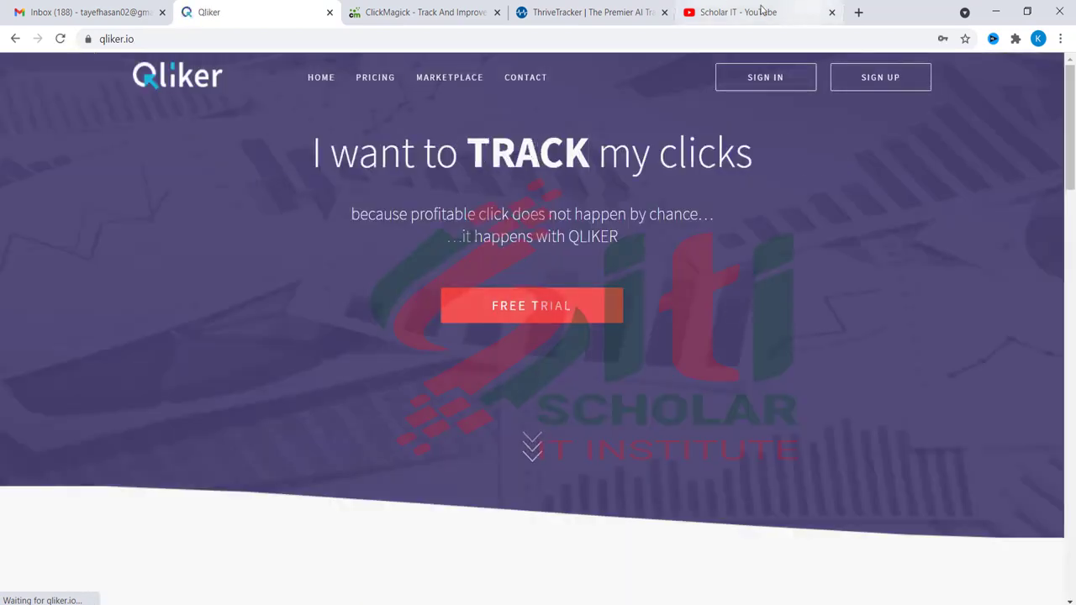
{"action": "left_click", "coordinate": [732, 12]}
{"action": "left_click", "coordinate": [205, 23]}
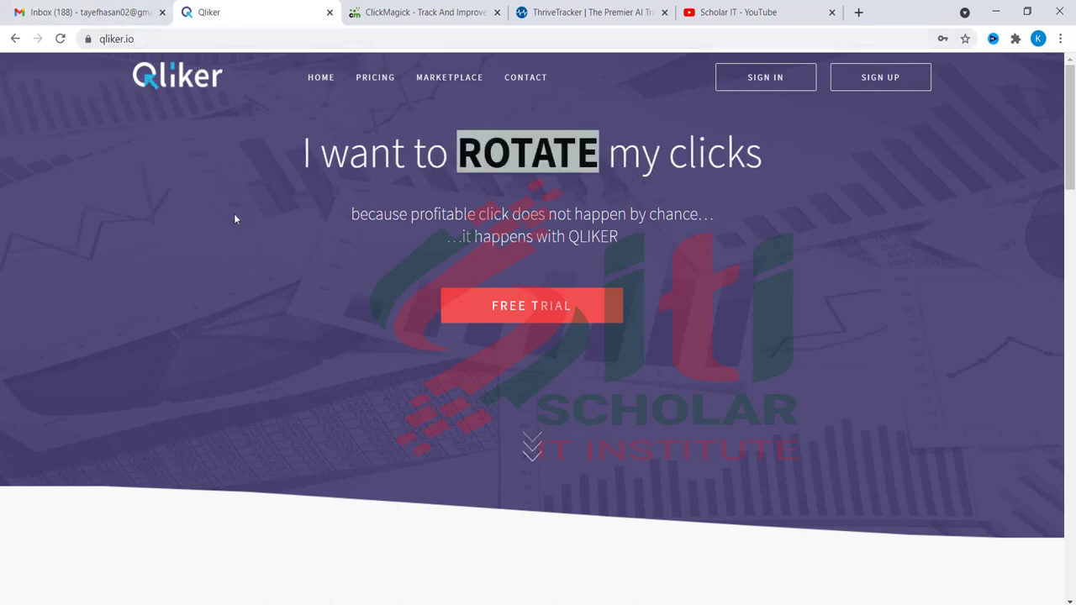
{"action": "left_click", "coordinate": [874, 81]}
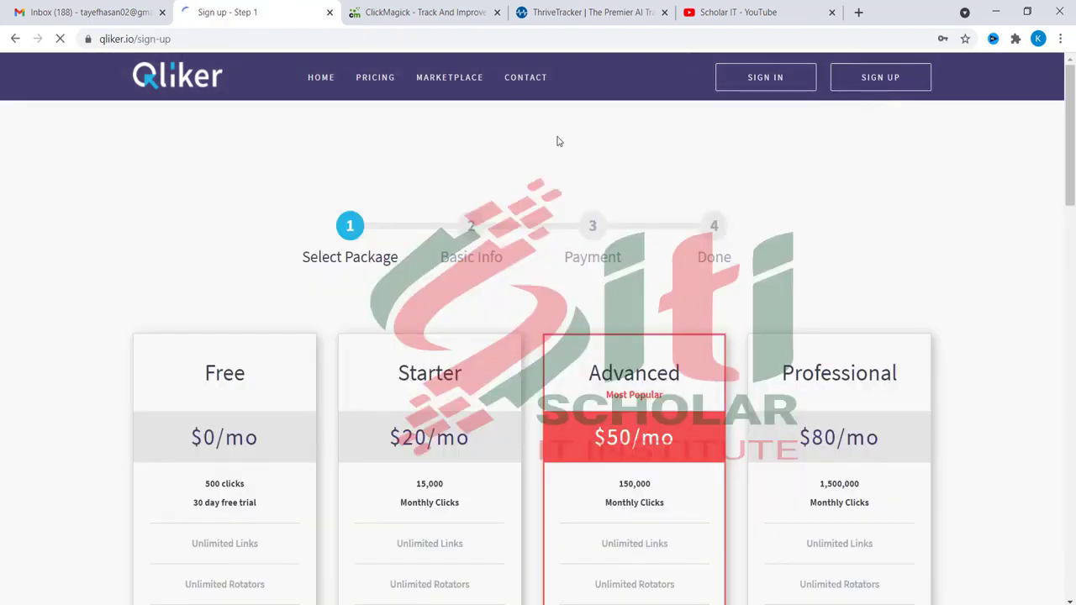
- Close the ClickMagick and ThriveTracker pages and return to the Qliker sign-up page
{"action": "left_click", "coordinate": [464, 10]}
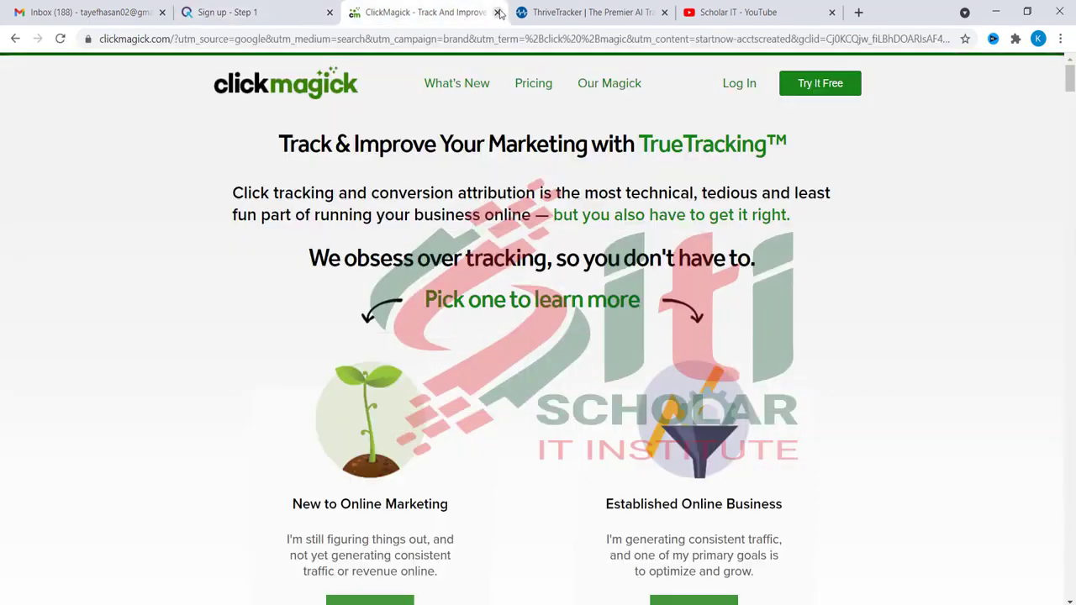
{"action": "left_click", "coordinate": [498, 12]}
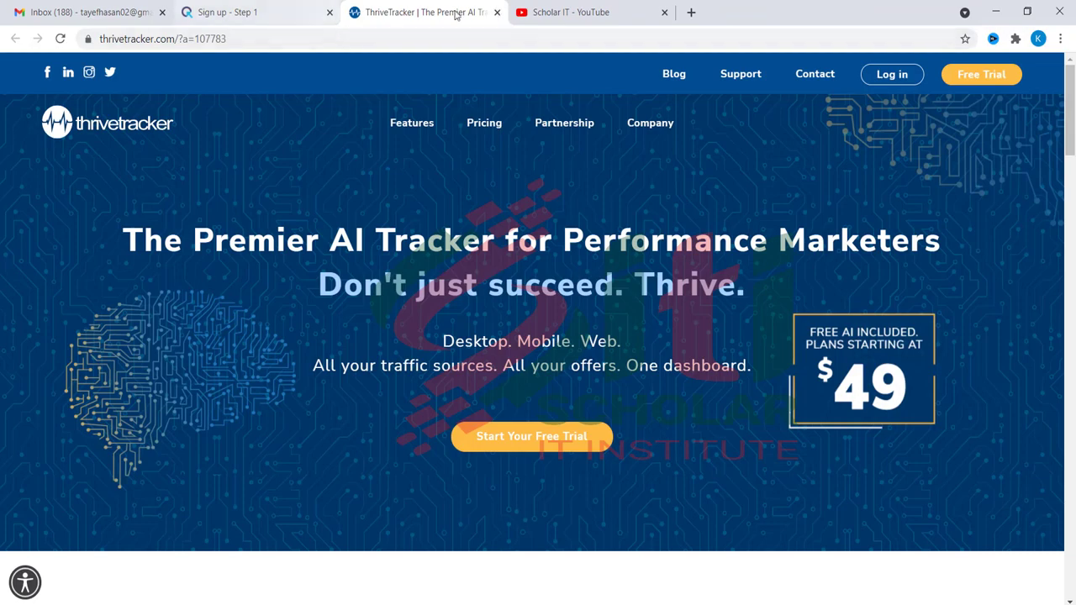
{"action": "left_click", "coordinate": [497, 11]}
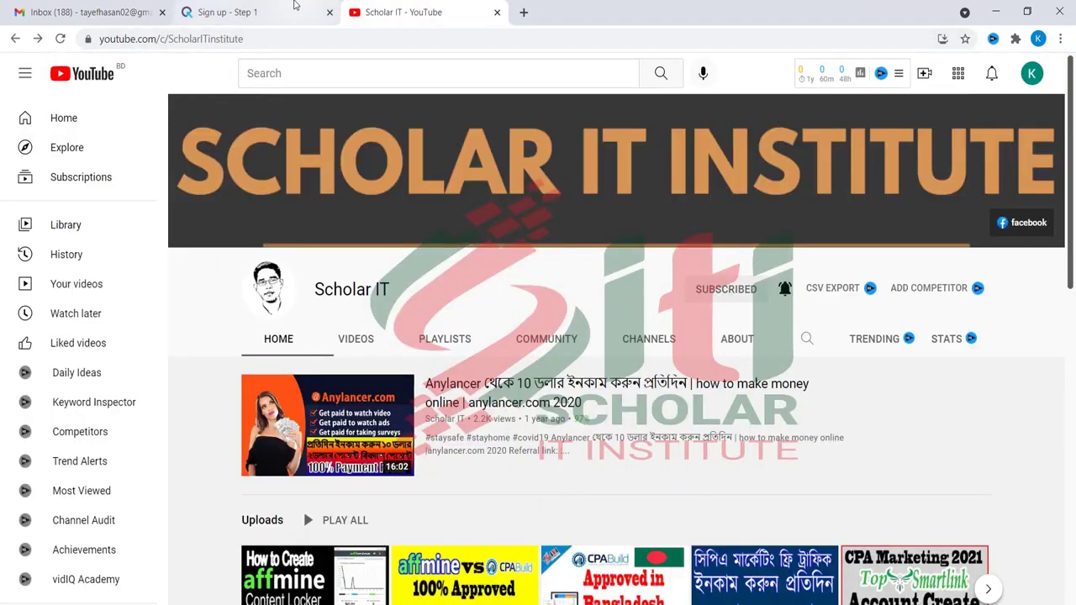
{"action": "left_click", "coordinate": [296, 9]}
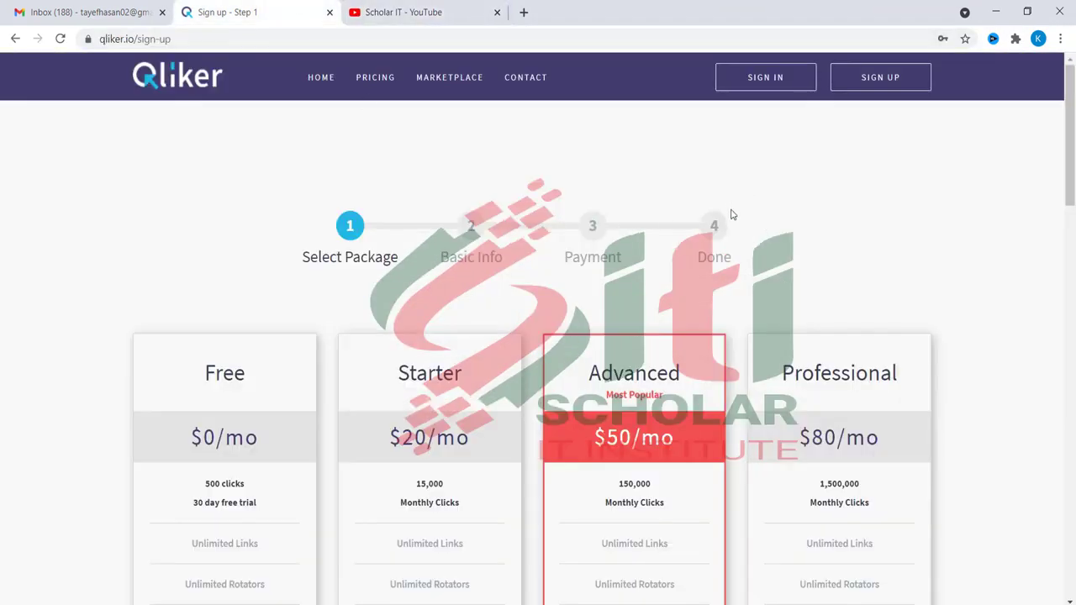
- Compare the sign-up packages and choose the Free $0/mo package
{"action": "scroll", "coordinate": [143, 366], "scroll_direction": "down", "scroll_amount": 1}
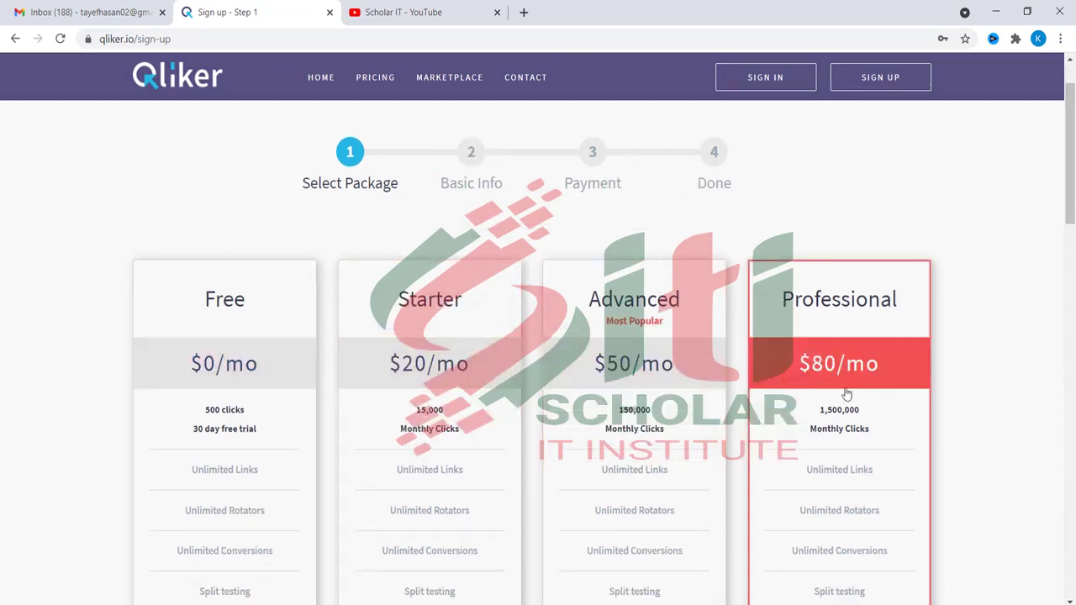
{"action": "scroll", "coordinate": [841, 408], "scroll_direction": "down", "scroll_amount": 1}
{"action": "scroll", "coordinate": [278, 378], "scroll_direction": "down", "scroll_amount": 1}
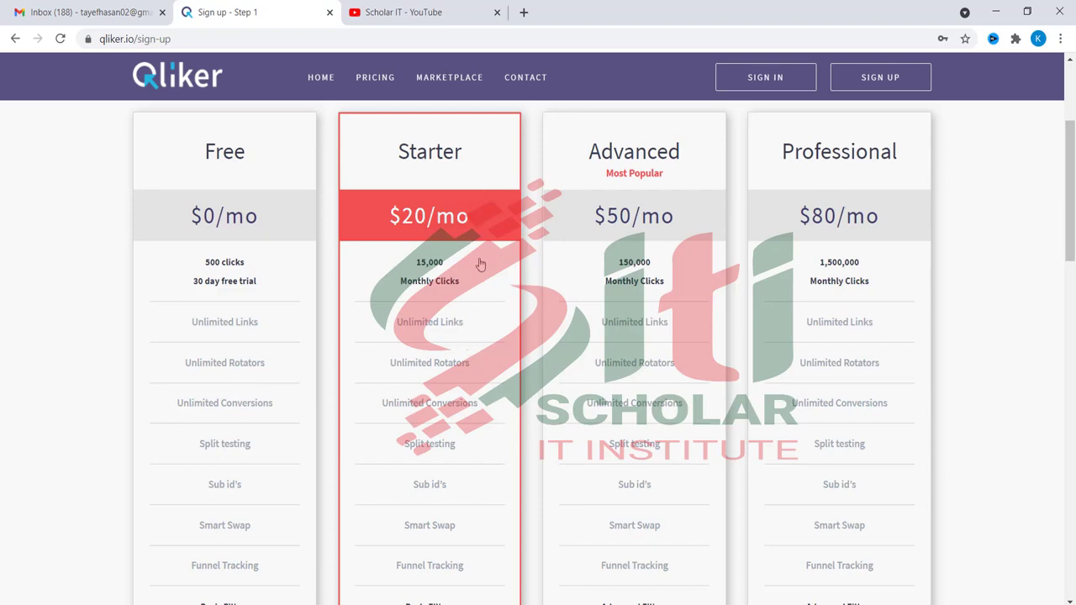
{"action": "scroll", "coordinate": [481, 323], "scroll_direction": "down", "scroll_amount": 2}
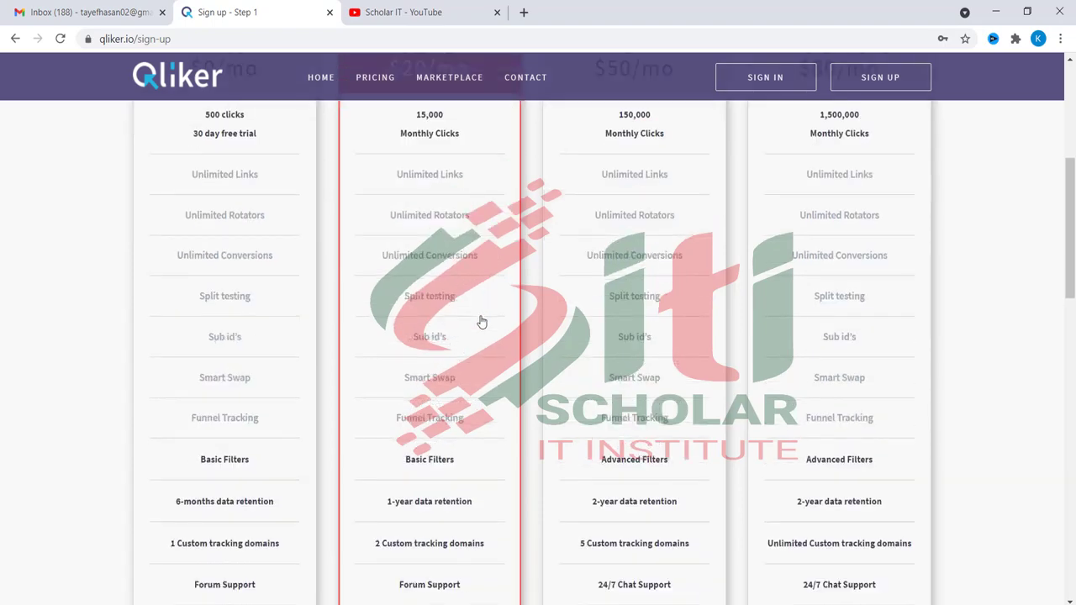
{"action": "scroll", "coordinate": [482, 323], "scroll_direction": "up", "scroll_amount": 3}
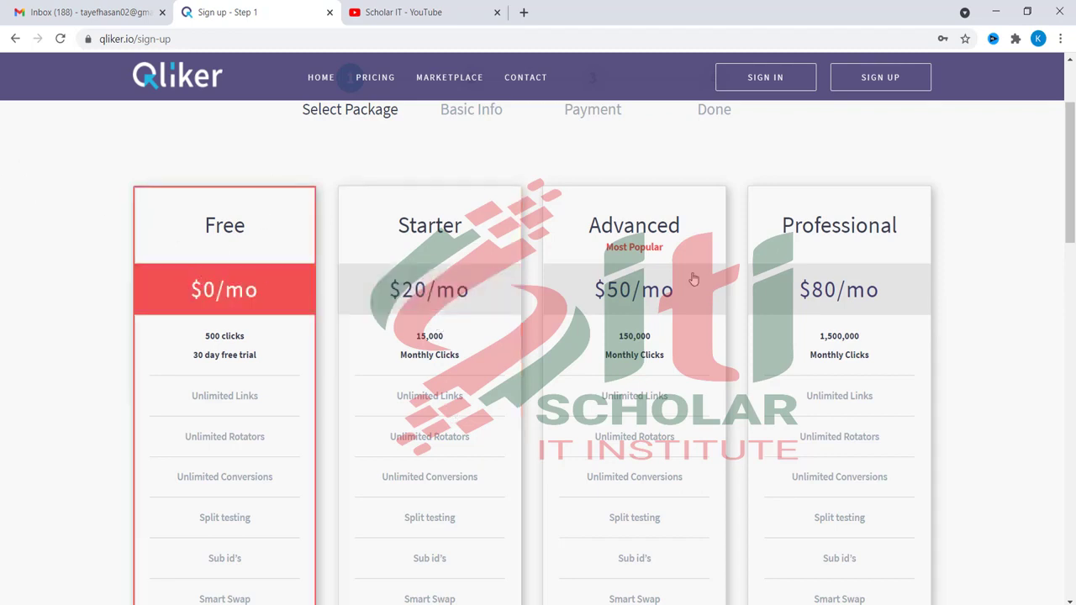
{"action": "scroll", "coordinate": [412, 279], "scroll_direction": "down", "scroll_amount": 2}
{"action": "scroll", "coordinate": [412, 279], "scroll_direction": "up", "scroll_amount": 1}
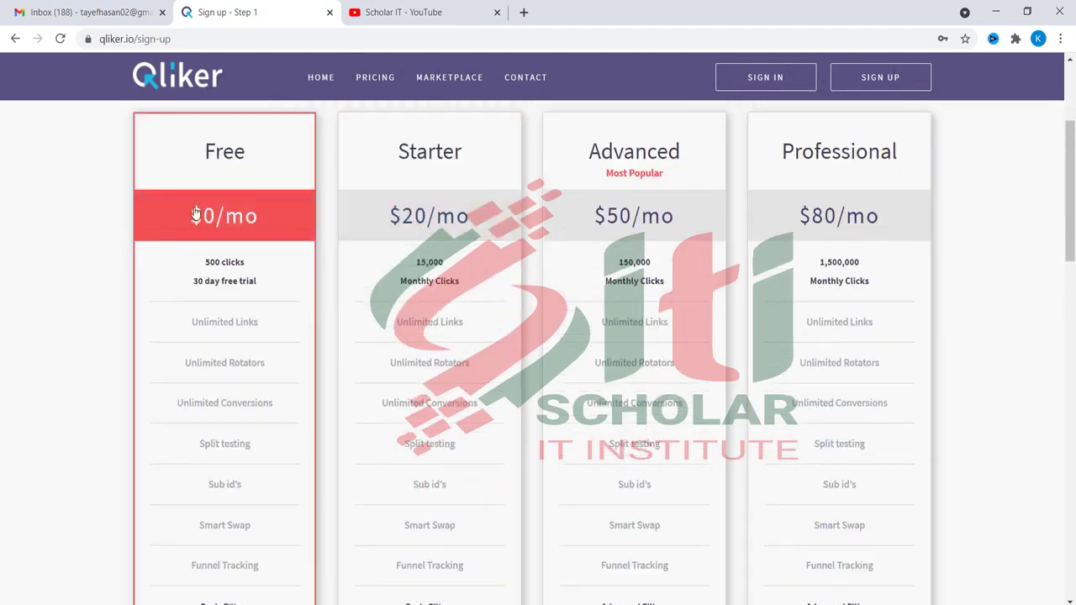
{"action": "left_click", "coordinate": [196, 214]}
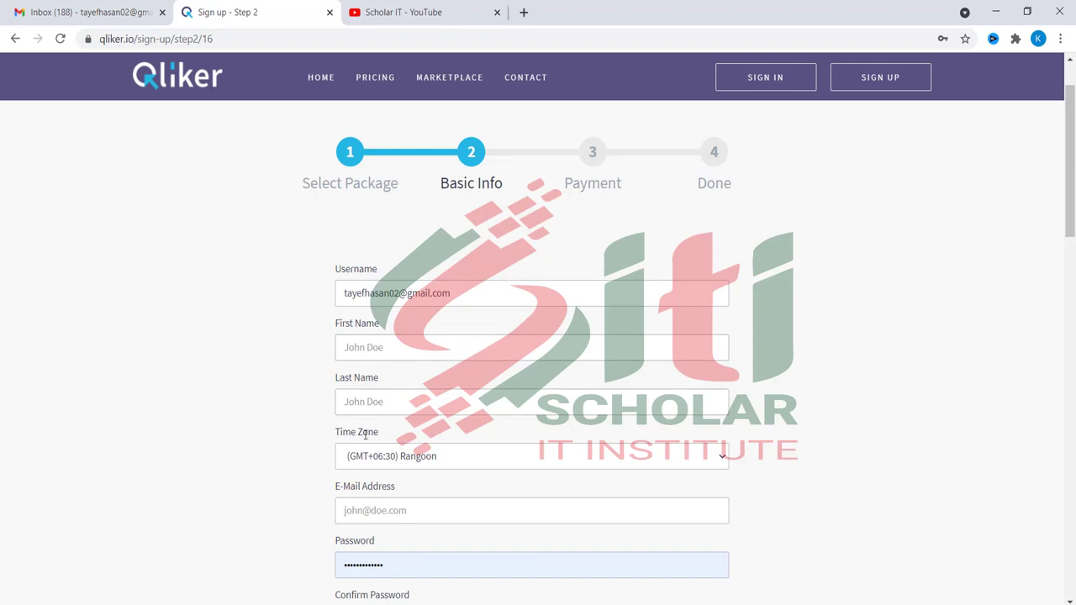
- Fill in the account holder's first name, last name, e-mail address and password confirmation in the Basic Info form
{"action": "left_click", "coordinate": [360, 350]}
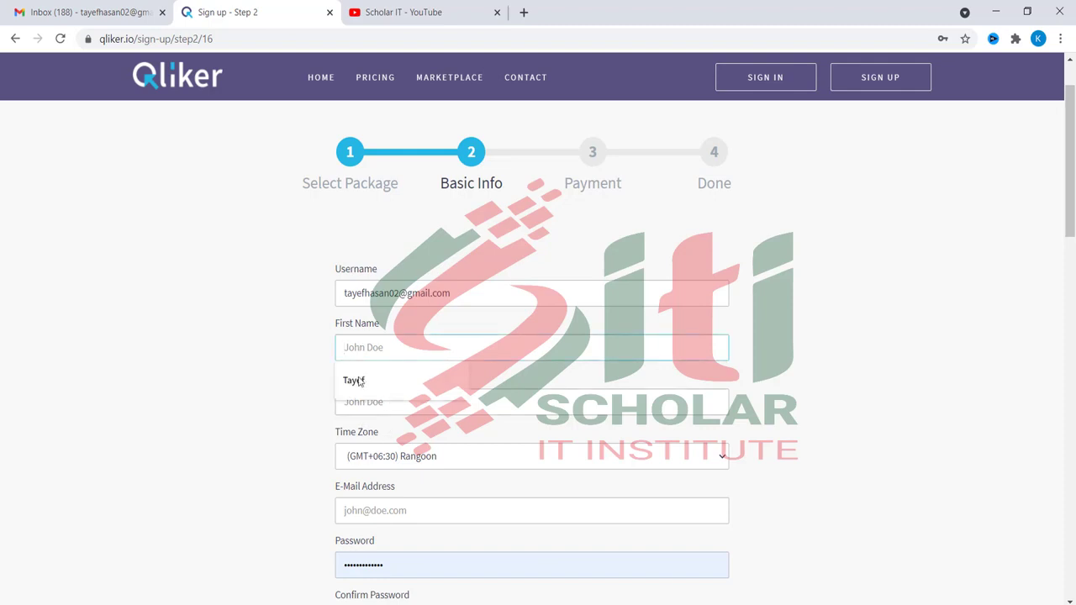
{"action": "left_click", "coordinate": [359, 381]}
{"action": "left_click", "coordinate": [360, 407]}
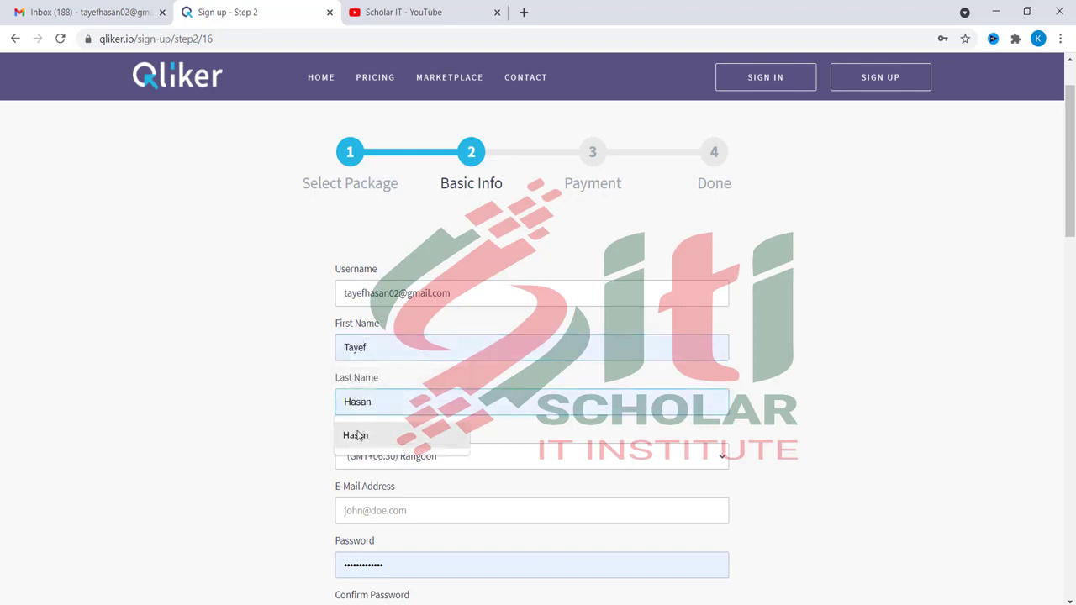
{"action": "left_click", "coordinate": [356, 436]}
{"action": "scroll", "coordinate": [264, 427], "scroll_direction": "down", "scroll_amount": 2}
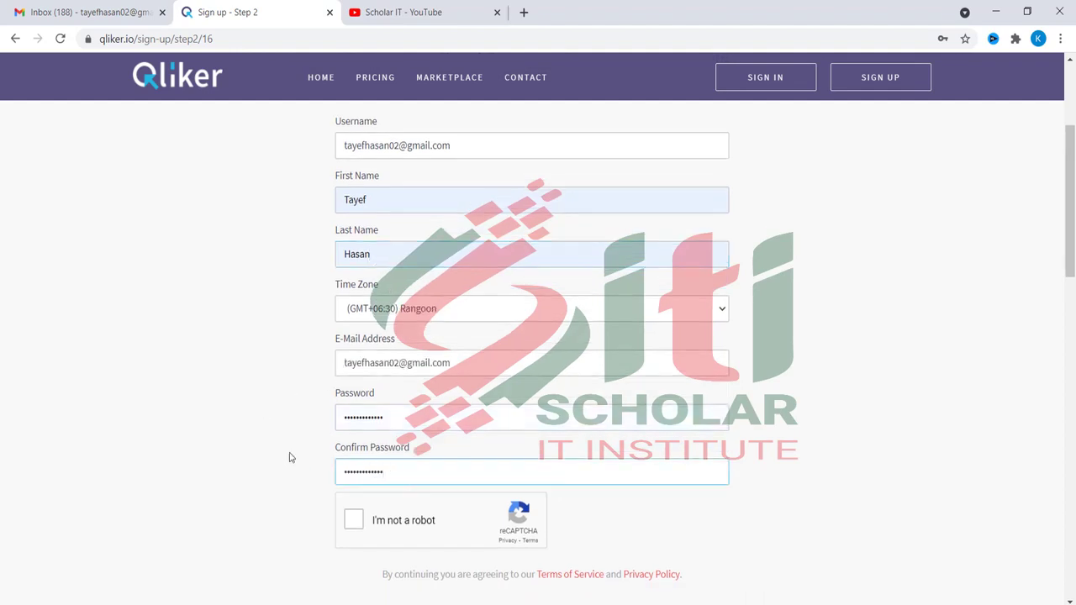
{"action": "left_click", "coordinate": [258, 455]}
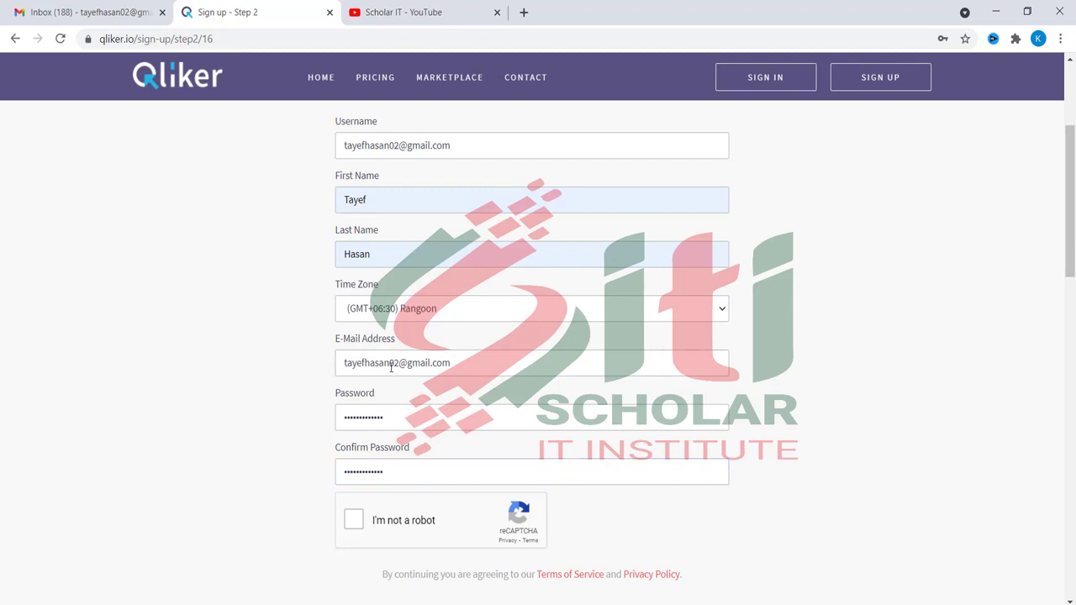
- Replace the prefilled username in the Basic Info form with cashapp01
{"action": "scroll", "coordinate": [383, 252], "scroll_direction": "up", "scroll_amount": 1}
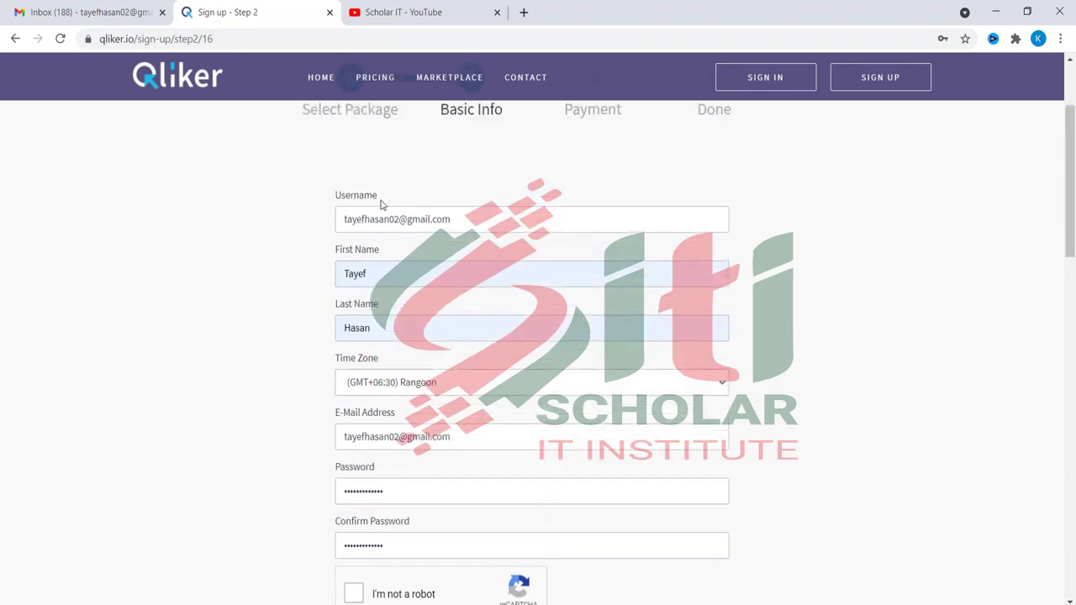
{"action": "left_click_drag", "start_coordinate": [460, 218], "coordinate": [235, 223]}
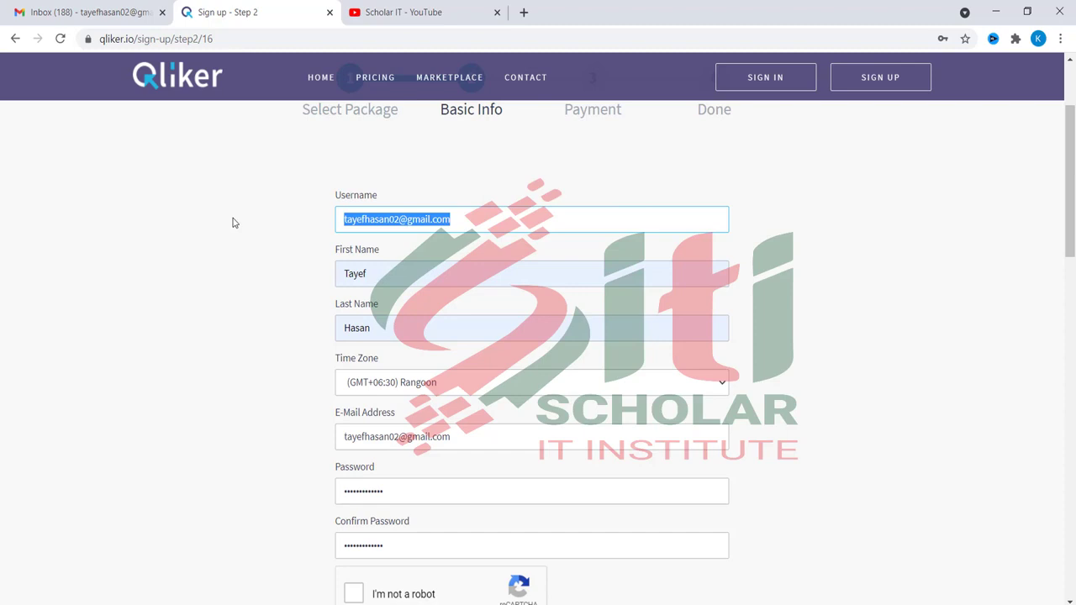
{"action": "type", "text": "cas"}
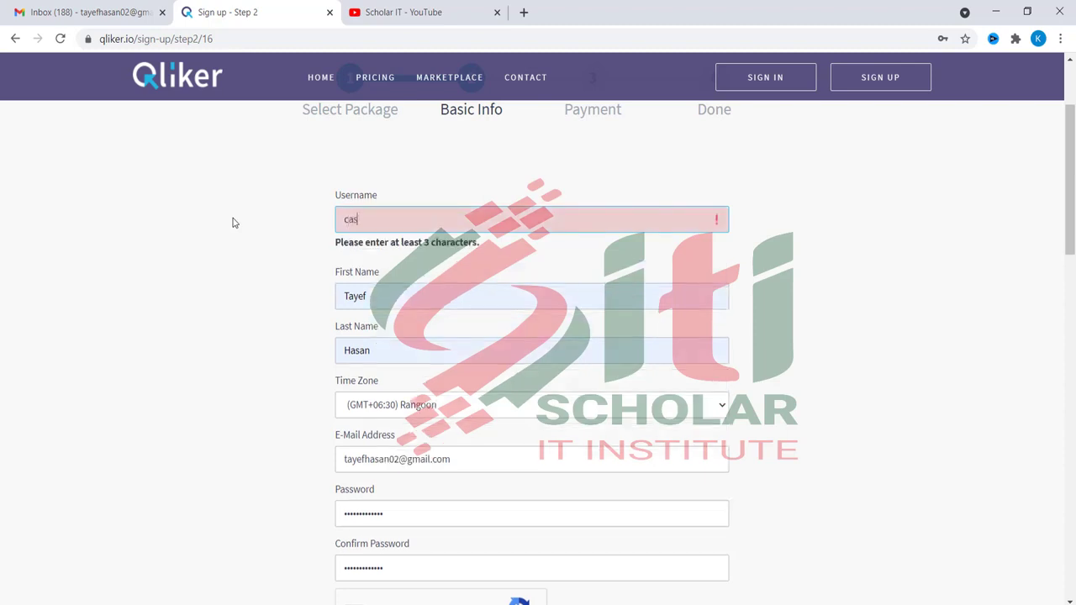
{"action": "type", "text": "happ"}
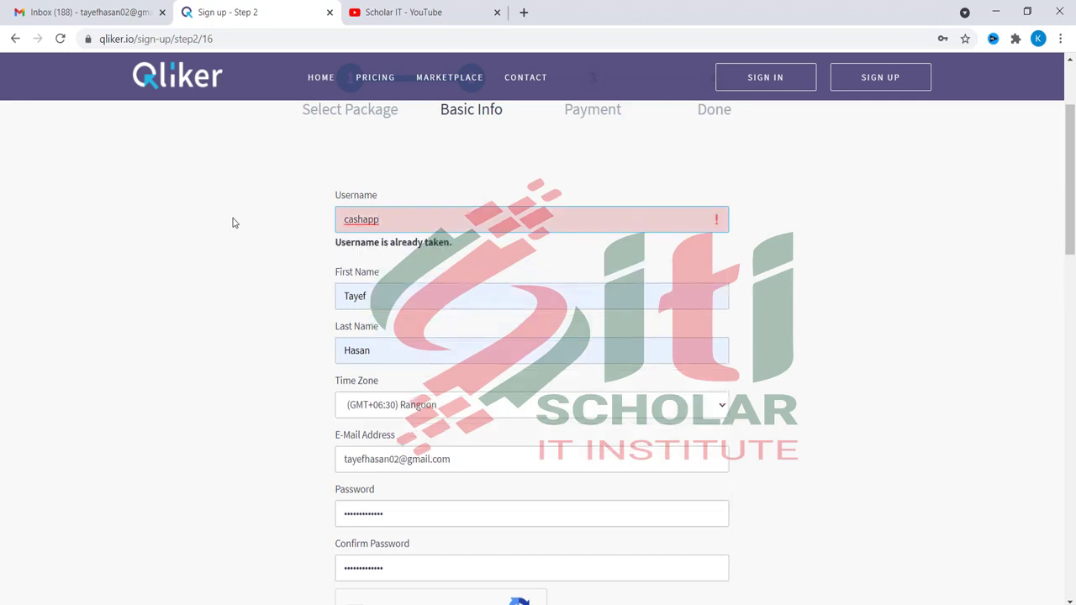
{"action": "type", "text": "01"}
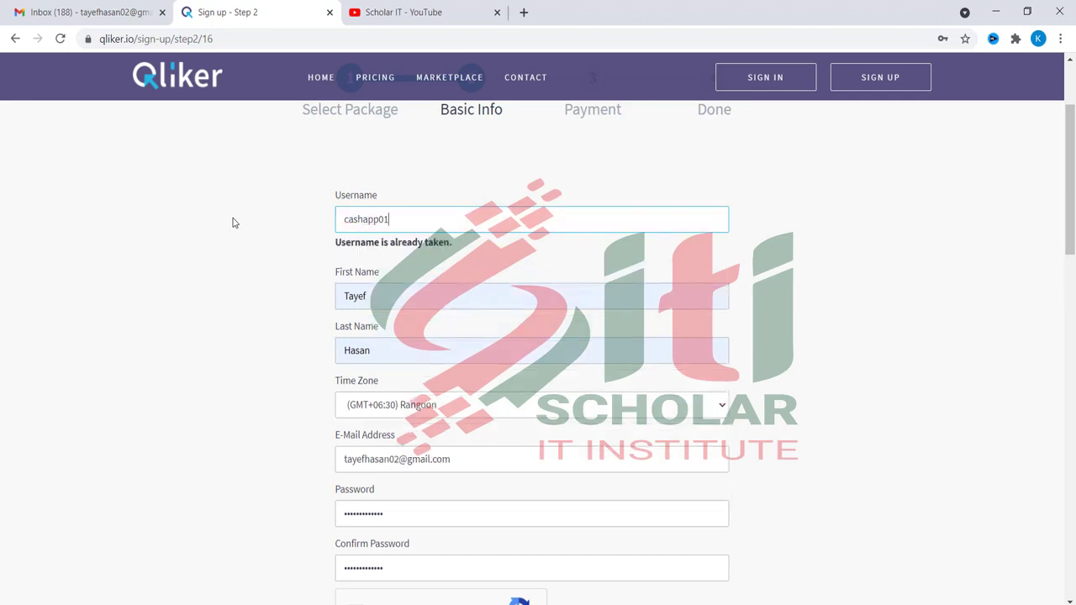
{"action": "left_click", "coordinate": [207, 233]}
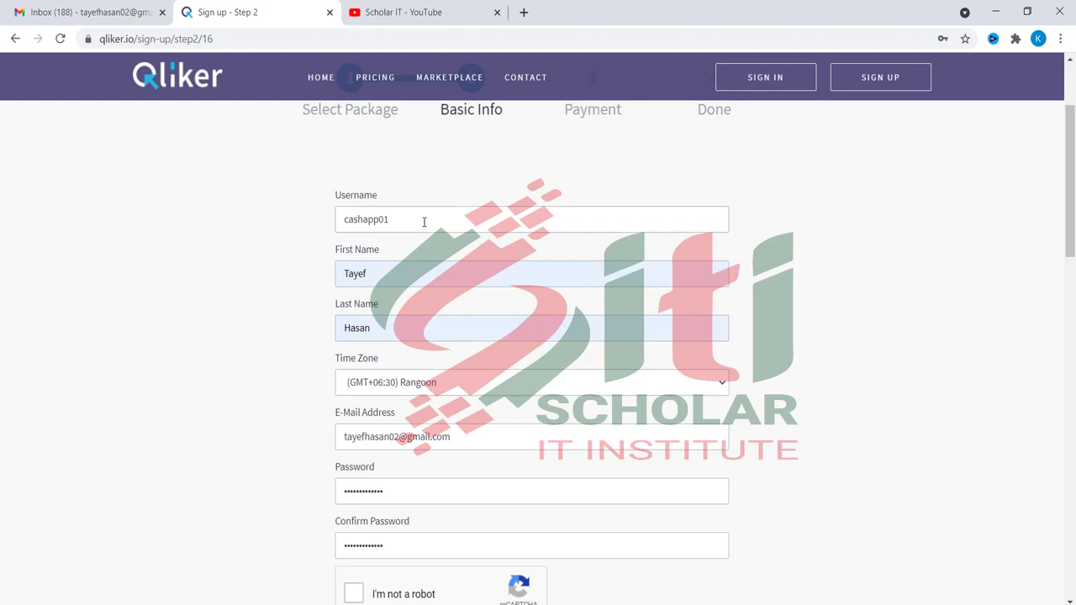
- Complete the reCAPTCHA check and submit the Basic Info form
{"action": "scroll", "coordinate": [462, 412], "scroll_direction": "down", "scroll_amount": 2}
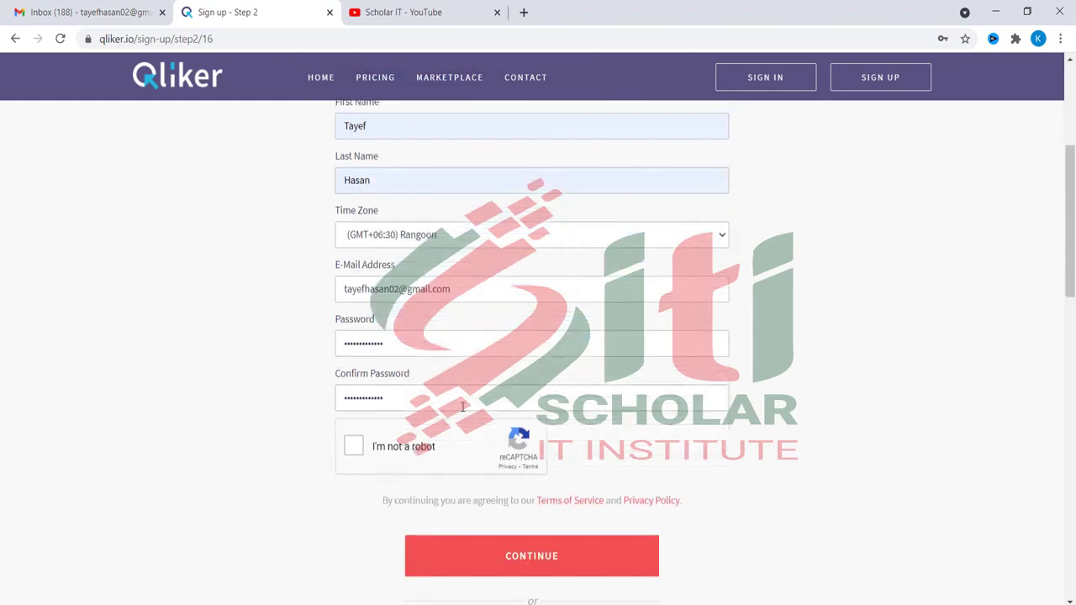
{"action": "left_click", "coordinate": [354, 451]}
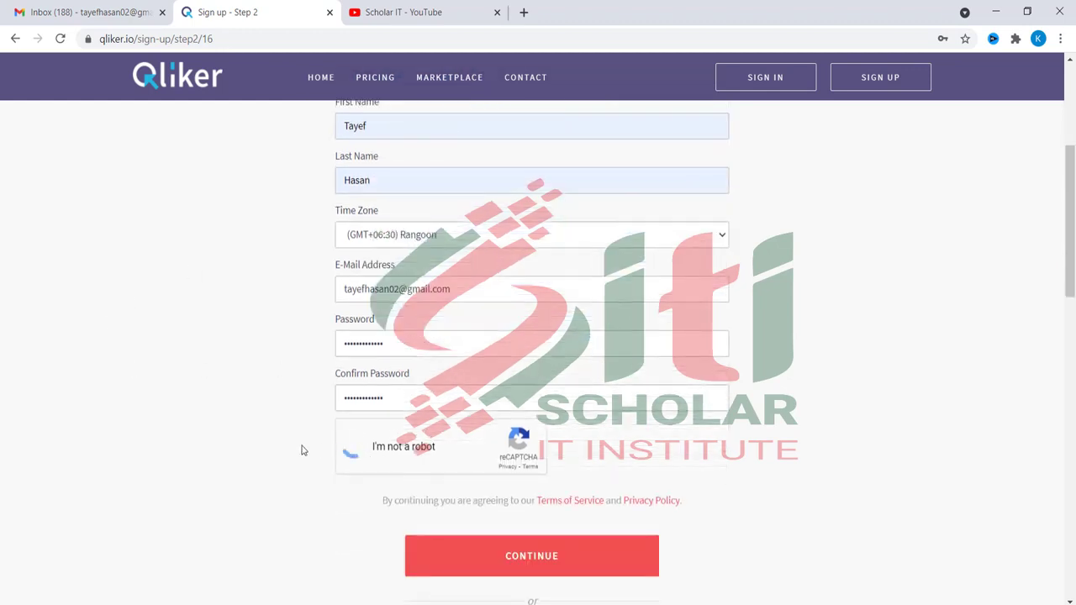
{"action": "left_click", "coordinate": [525, 556]}
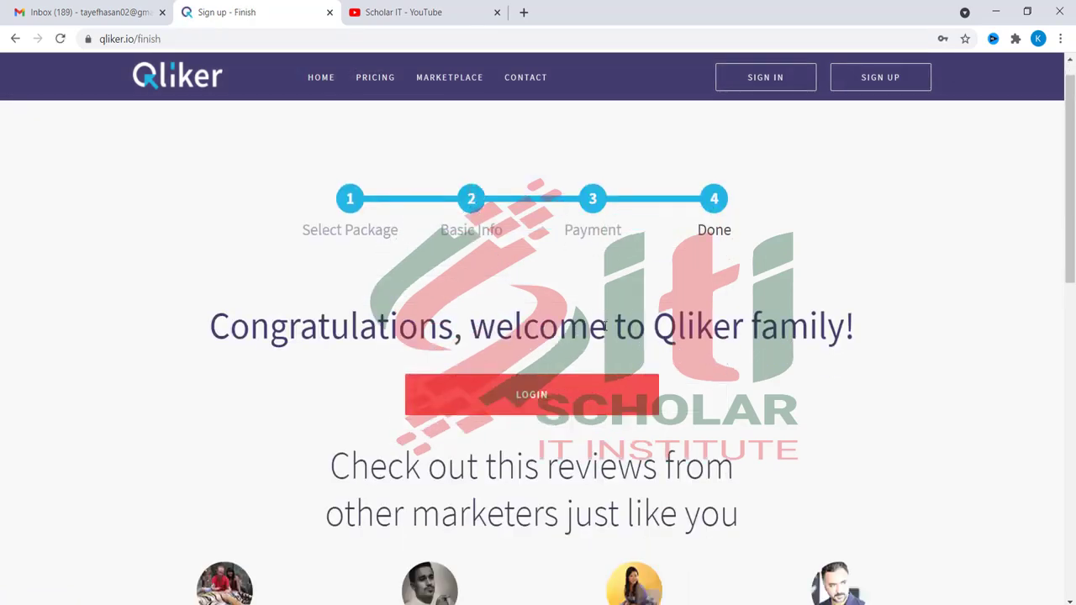
{"action": "scroll", "coordinate": [754, 359], "scroll_direction": "up", "scroll_amount": 1}
{"action": "scroll", "coordinate": [715, 358], "scroll_direction": "down", "scroll_amount": 1}
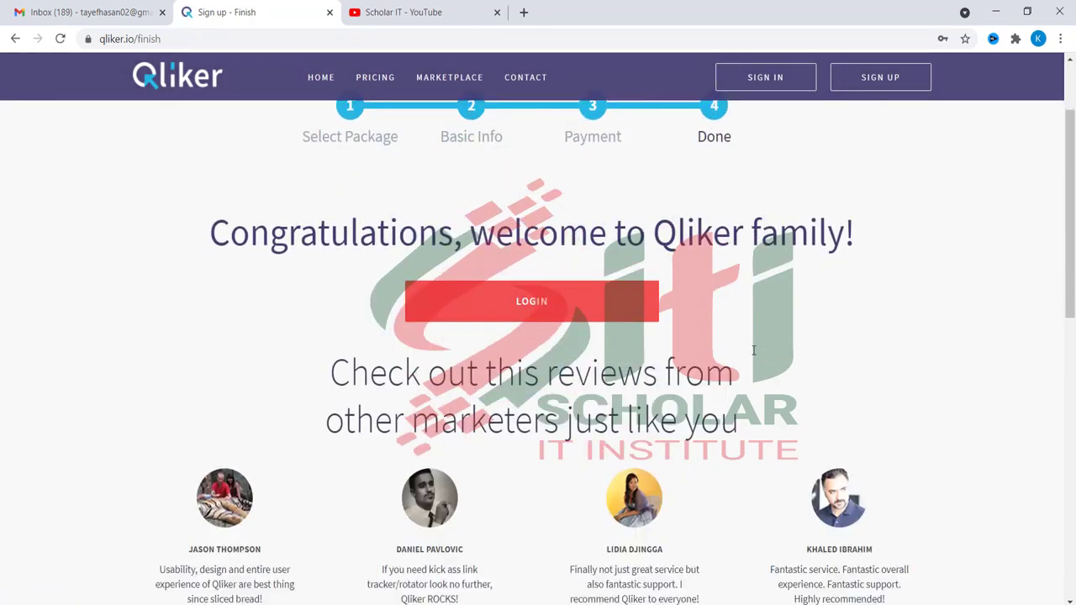
{"action": "scroll", "coordinate": [669, 357], "scroll_direction": "up", "scroll_amount": 1}
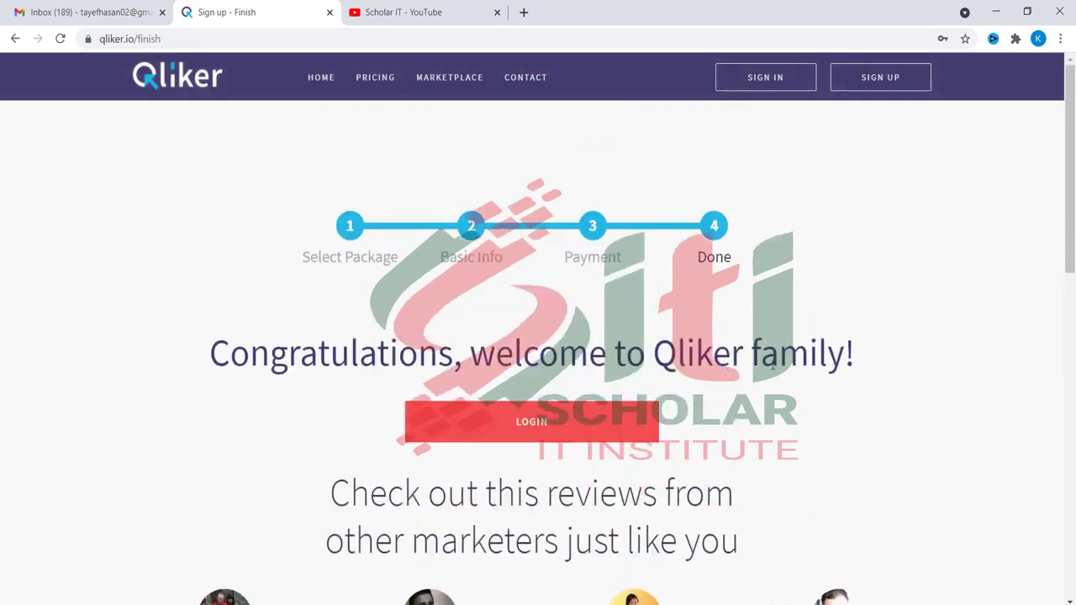
{"action": "scroll", "coordinate": [639, 331], "scroll_direction": "down", "scroll_amount": 3}
{"action": "scroll", "coordinate": [646, 337], "scroll_direction": "up", "scroll_amount": 3}
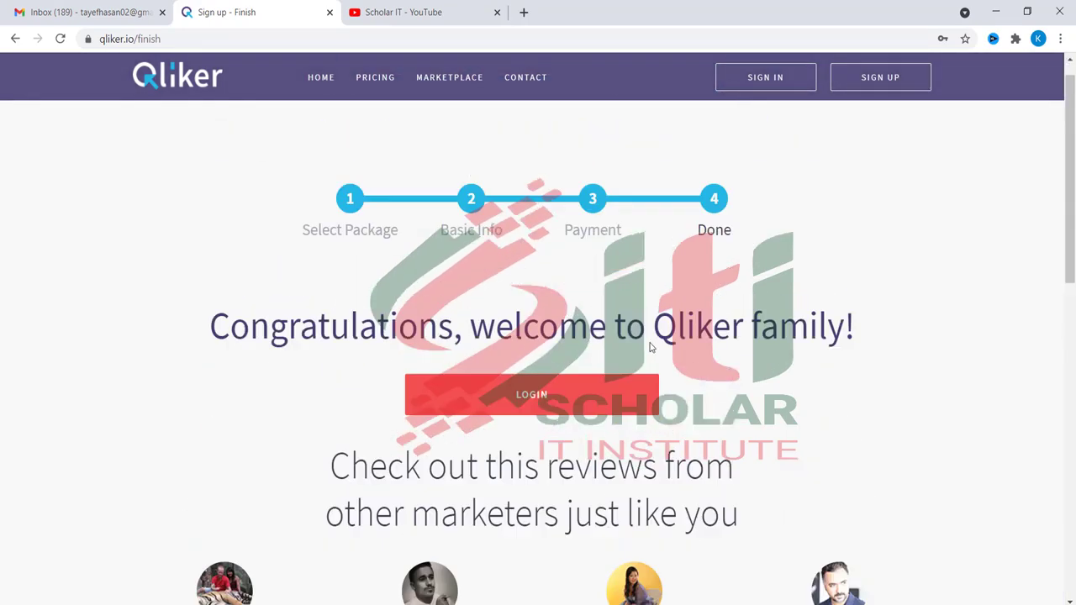
- Switch to Gmail, open Qliker's e-mail confirmation message and follow its validation link
{"action": "left_click", "coordinate": [102, 4]}
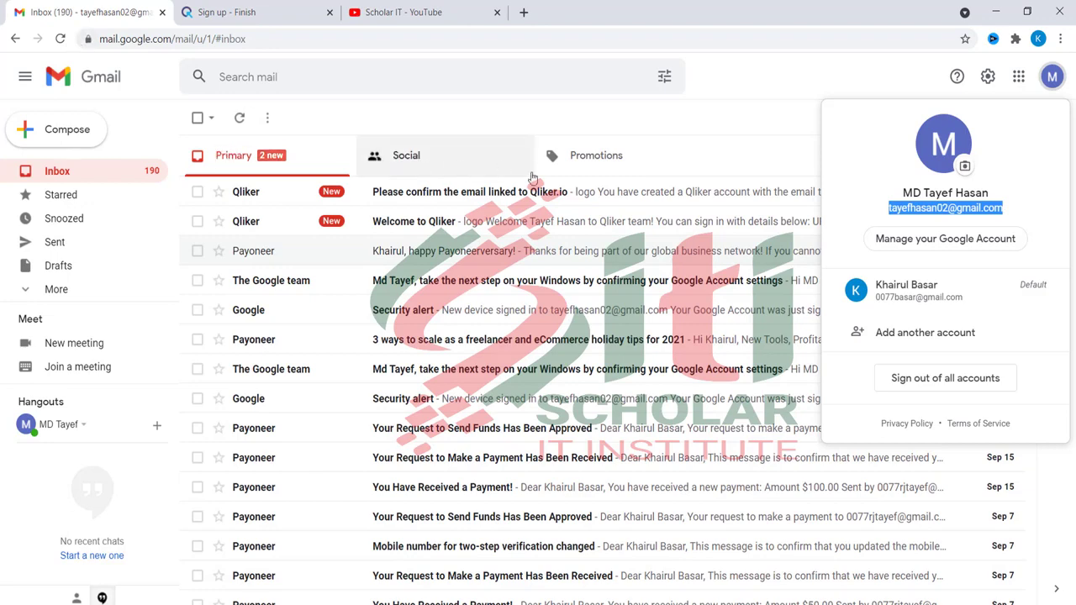
{"action": "left_click", "coordinate": [709, 115]}
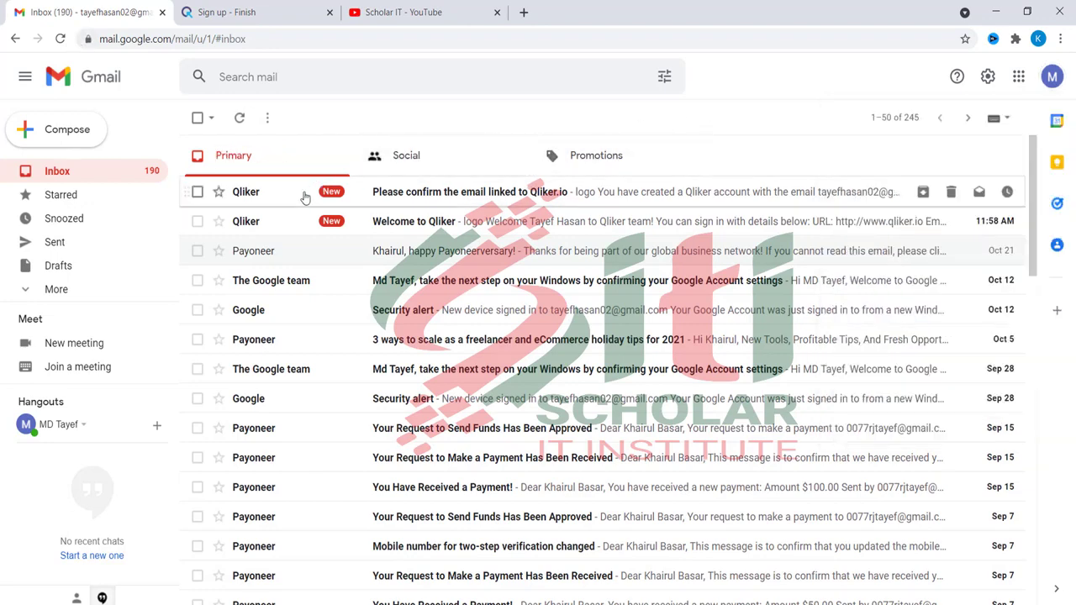
{"action": "left_click", "coordinate": [463, 195]}
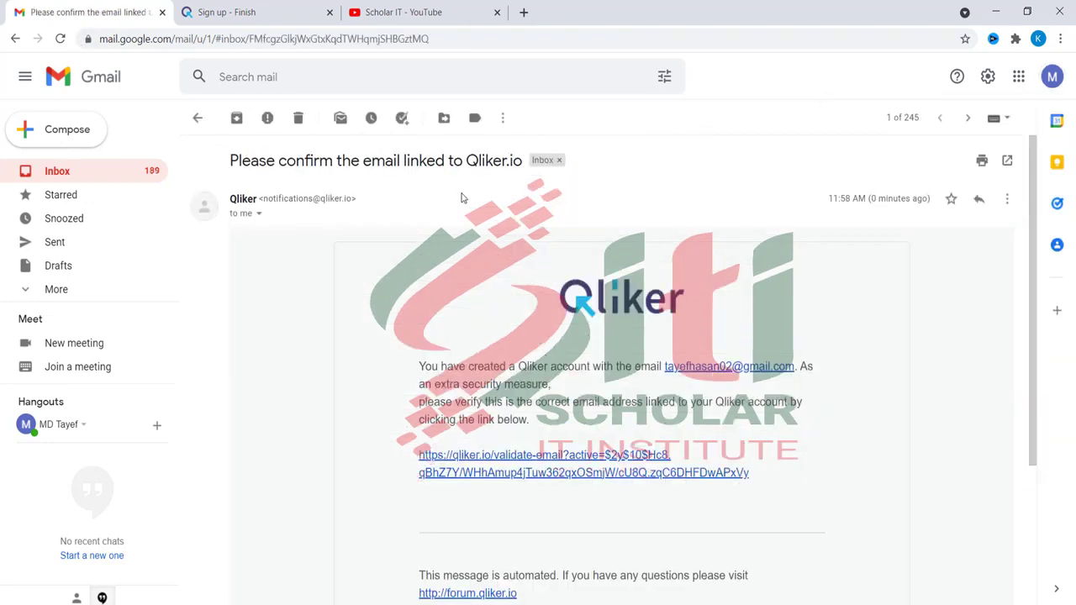
{"action": "left_click", "coordinate": [520, 460]}
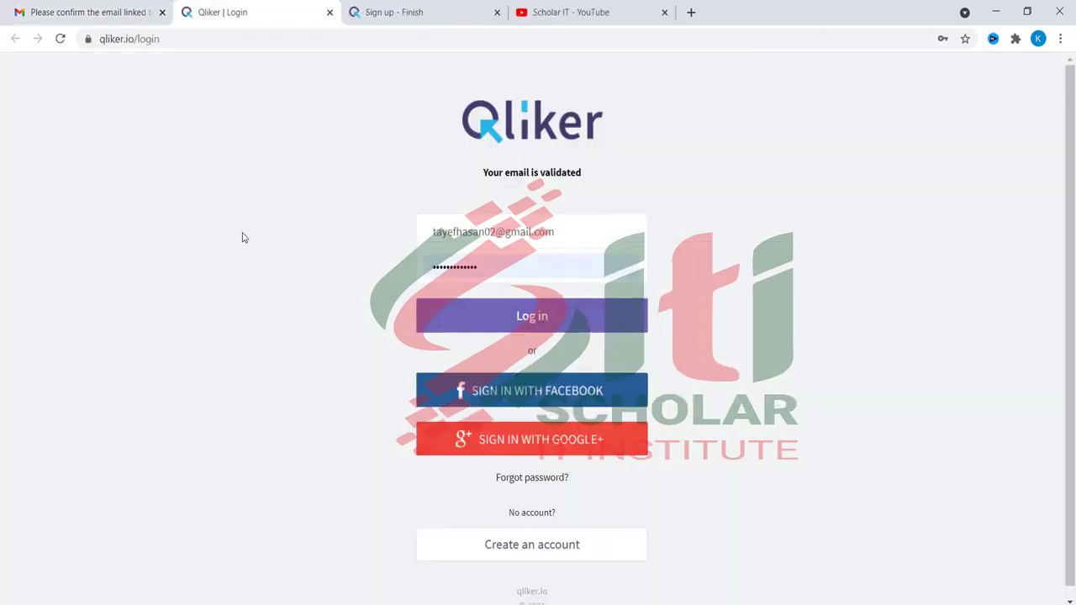
- Log in to Qliker with the prefilled credentials and look over the dashboard
{"action": "left_click", "coordinate": [530, 328]}
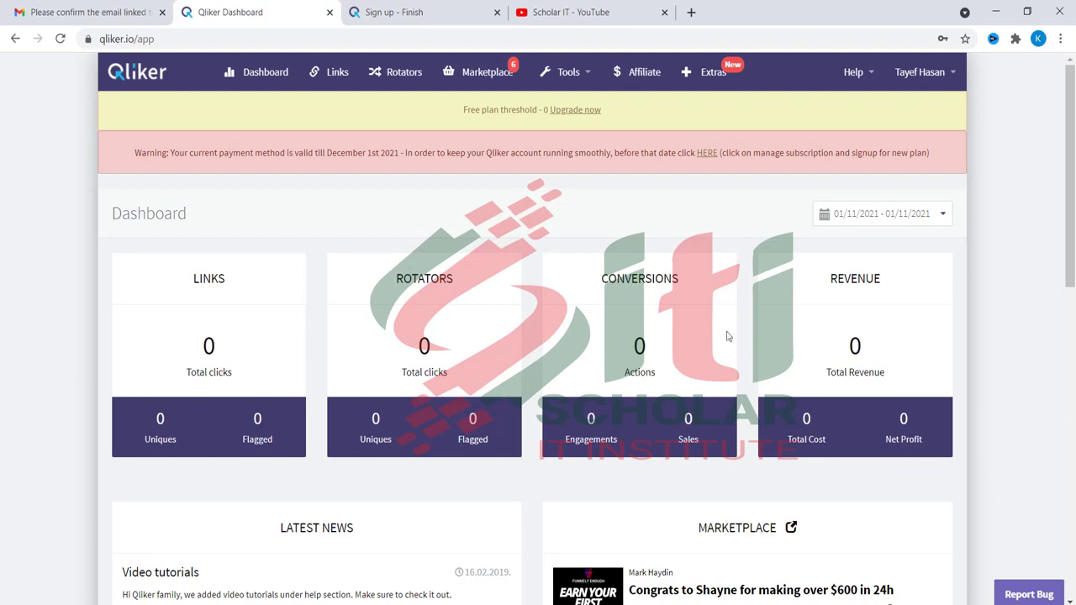
{"action": "scroll", "coordinate": [588, 358], "scroll_direction": "down", "scroll_amount": 3}
{"action": "scroll", "coordinate": [737, 374], "scroll_direction": "up", "scroll_amount": 3}
- Switch to the Scholar IT channel on YouTube, open the "Affmine ** CPA New Marketplace" video and pause it
{"action": "left_click", "coordinate": [556, 9]}
{"action": "scroll", "coordinate": [440, 420], "scroll_direction": "down", "scroll_amount": 3}
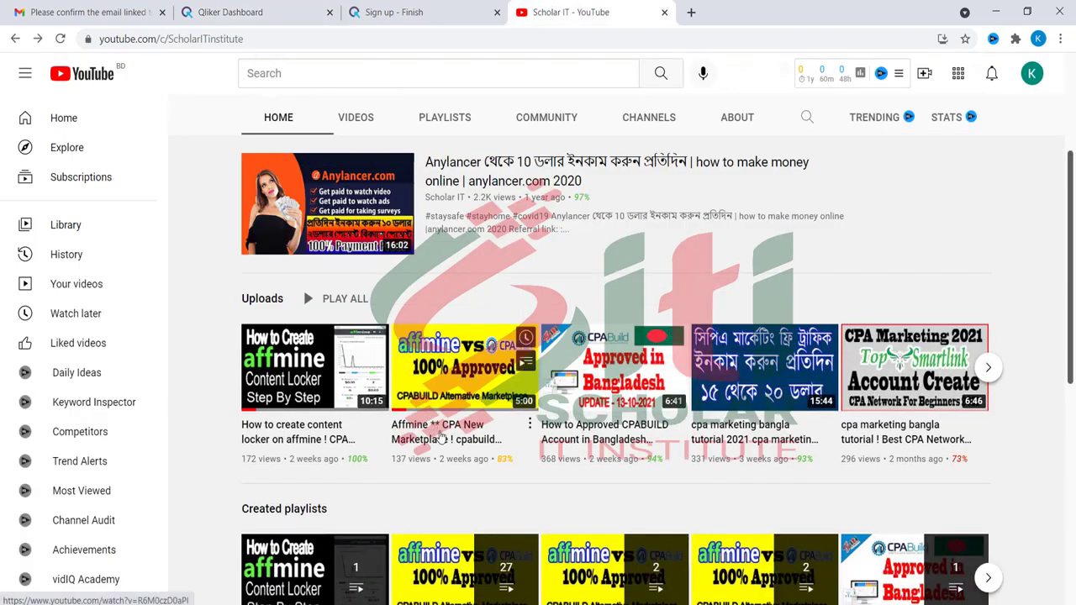
{"action": "left_click", "coordinate": [440, 437]}
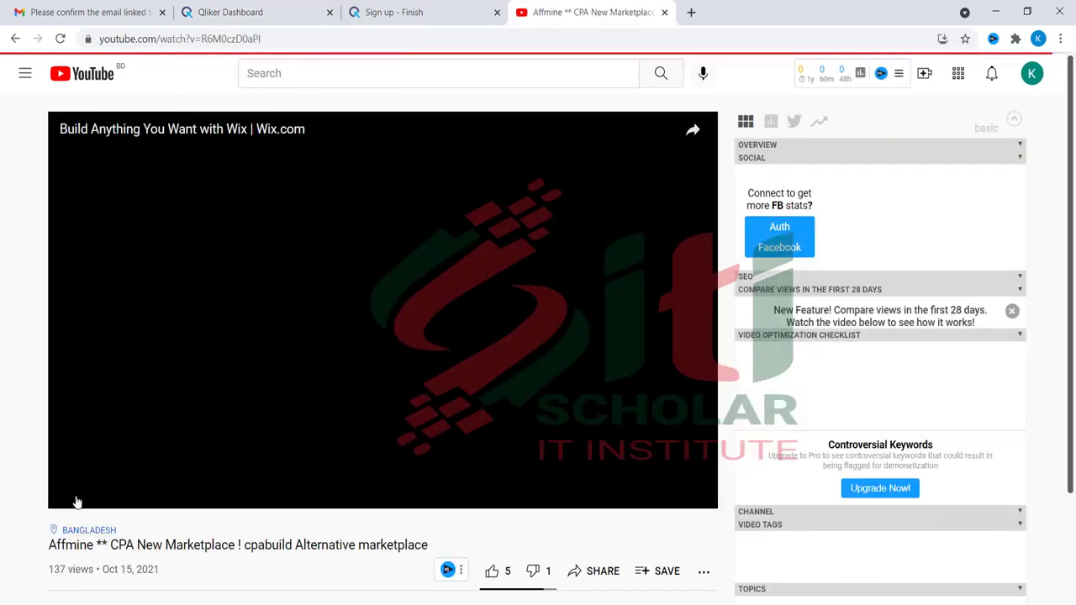
{"action": "left_click", "coordinate": [76, 492]}
- Expand the video's description and highlight the Facebook page link and the contact phone numbers
{"action": "scroll", "coordinate": [99, 486], "scroll_direction": "down", "scroll_amount": 3}
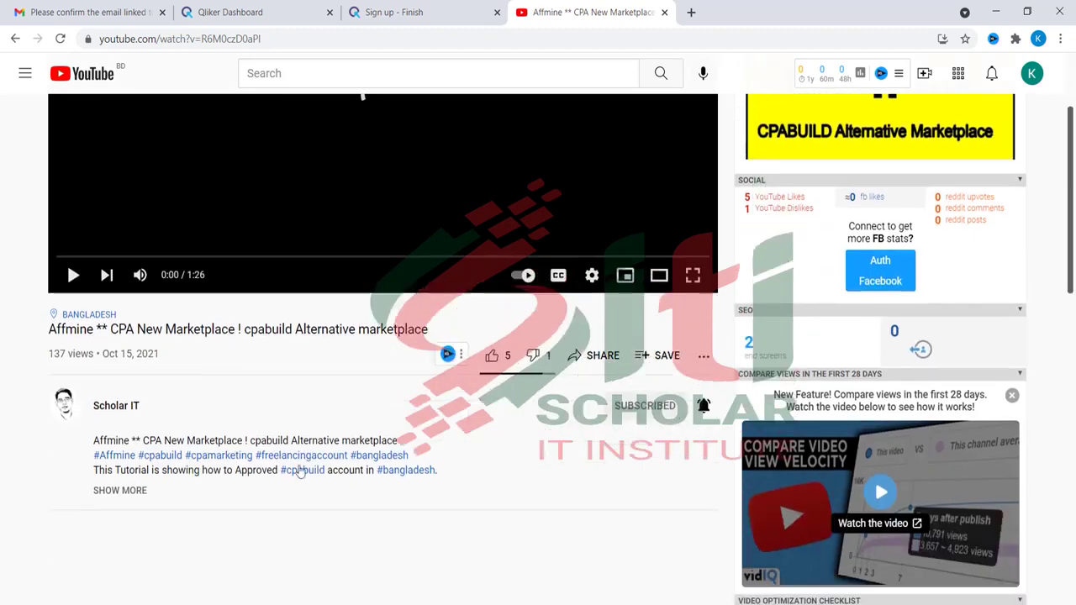
{"action": "left_click", "coordinate": [118, 485]}
{"action": "scroll", "coordinate": [379, 466], "scroll_direction": "down", "scroll_amount": 1}
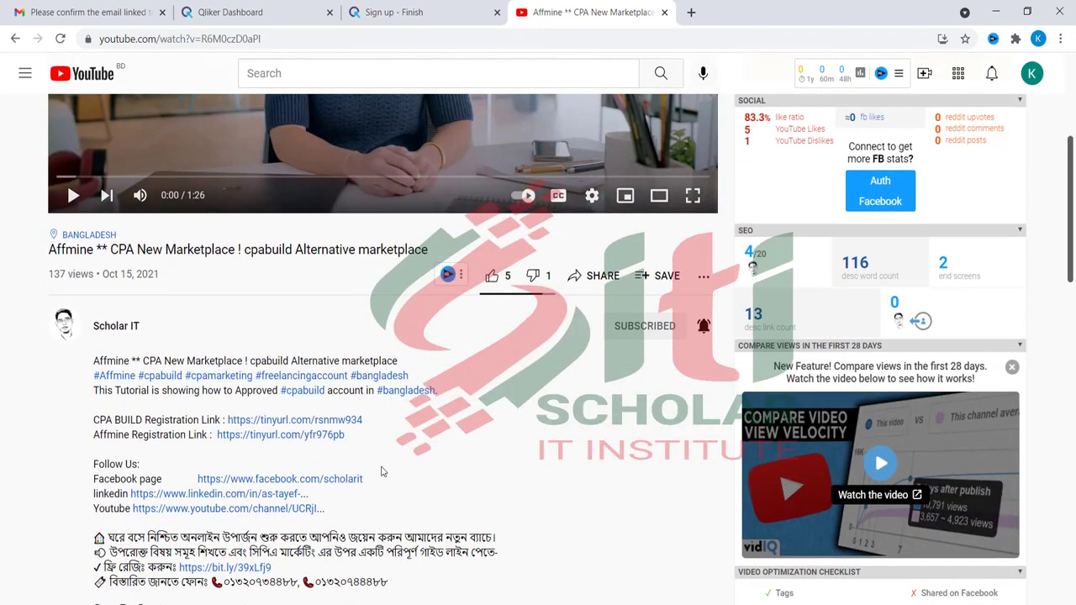
{"action": "scroll", "coordinate": [370, 449], "scroll_direction": "down", "scroll_amount": 1}
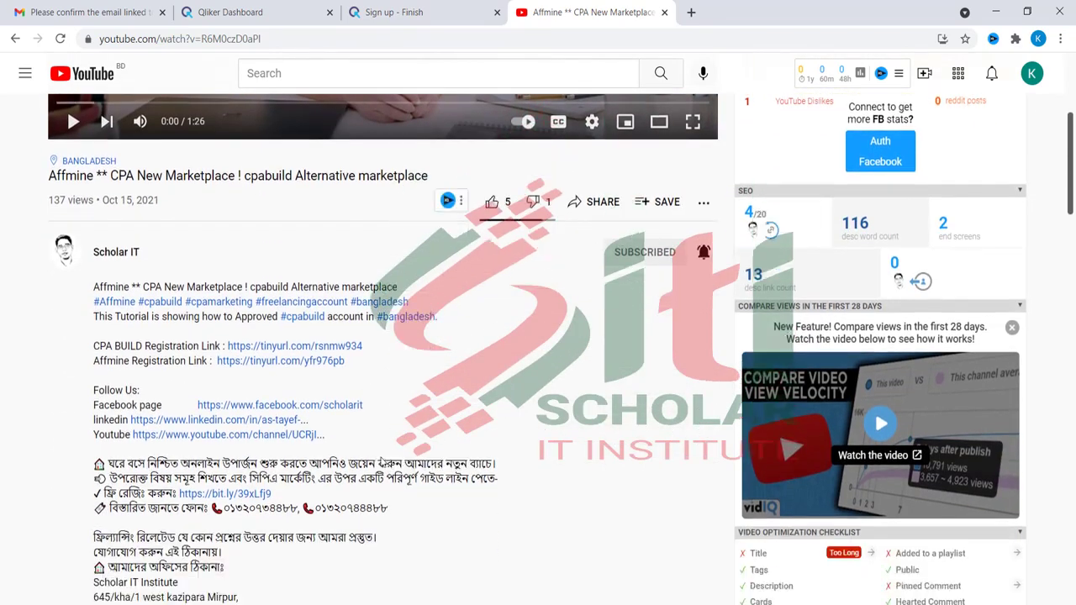
{"action": "left_click_drag", "start_coordinate": [379, 405], "coordinate": [196, 406]}
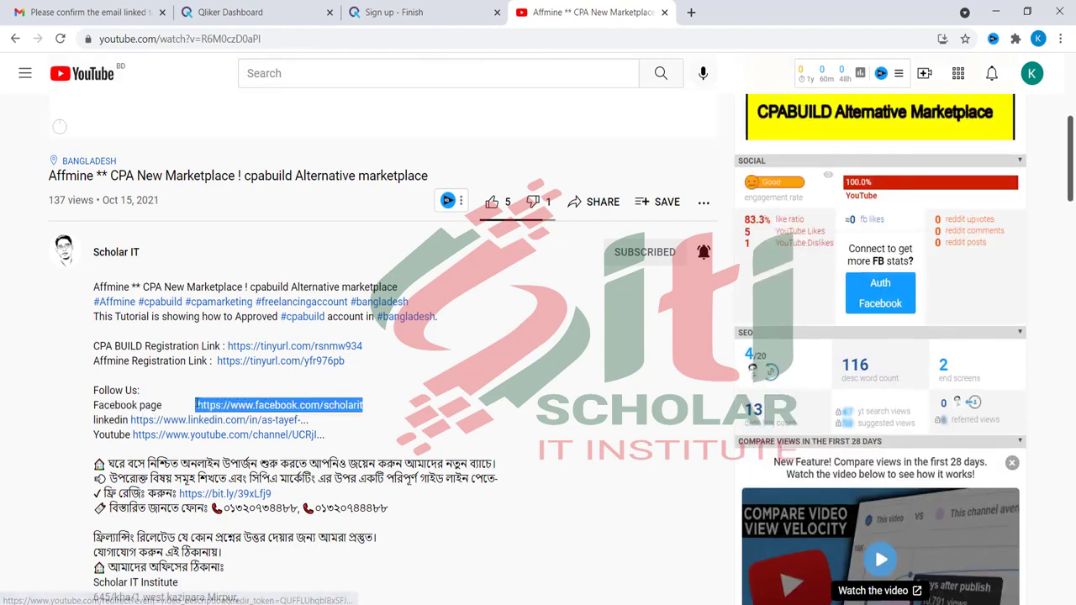
{"action": "scroll", "coordinate": [447, 421], "scroll_direction": "down", "scroll_amount": 2}
{"action": "left_click_drag", "start_coordinate": [211, 360], "coordinate": [391, 363]}
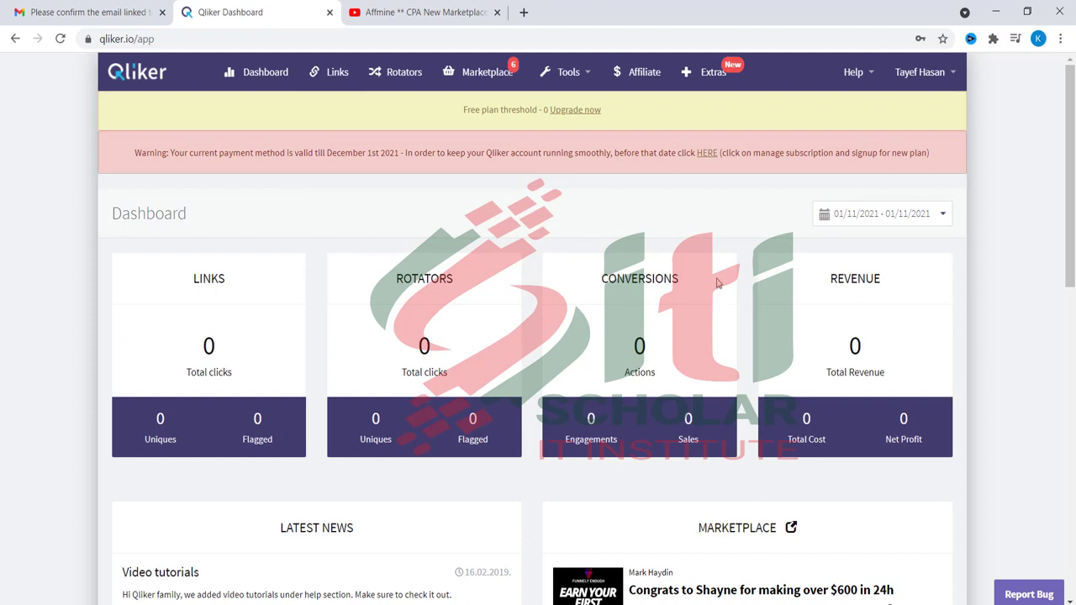
- Return to Qliker, start adding a new tracking link and name it cashapp
{"action": "left_click", "coordinate": [335, 74]}
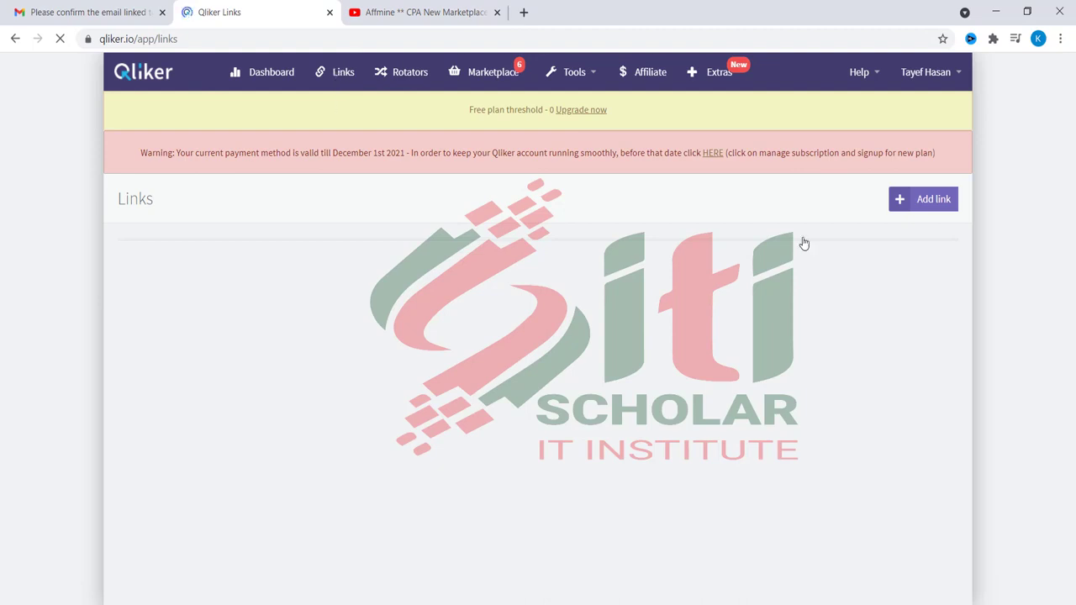
{"action": "left_click", "coordinate": [923, 200]}
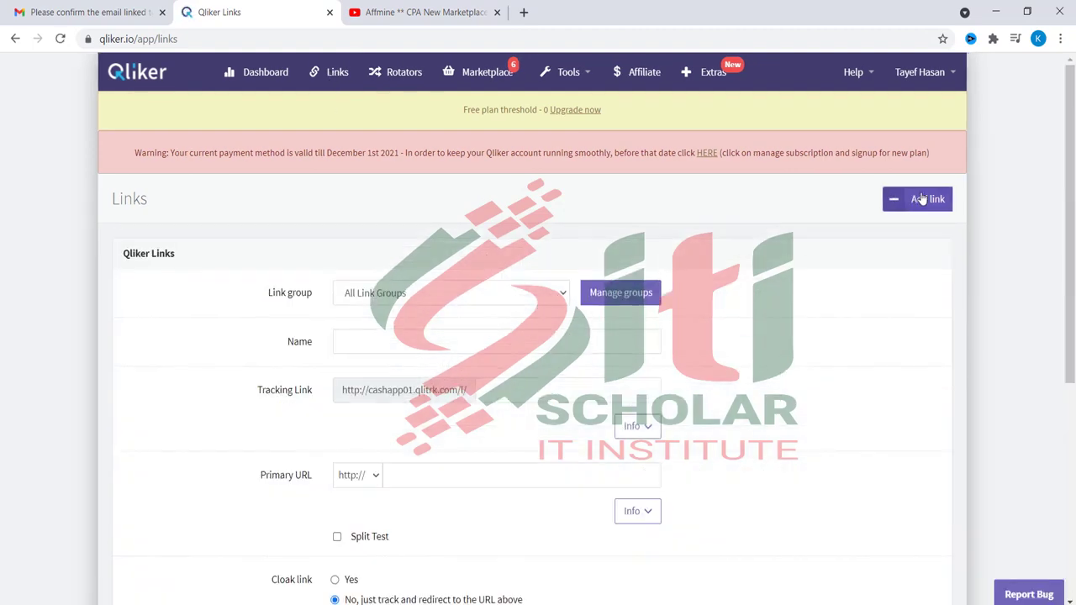
{"action": "scroll", "coordinate": [759, 221], "scroll_direction": "down", "scroll_amount": 1}
{"action": "left_click", "coordinate": [387, 273]}
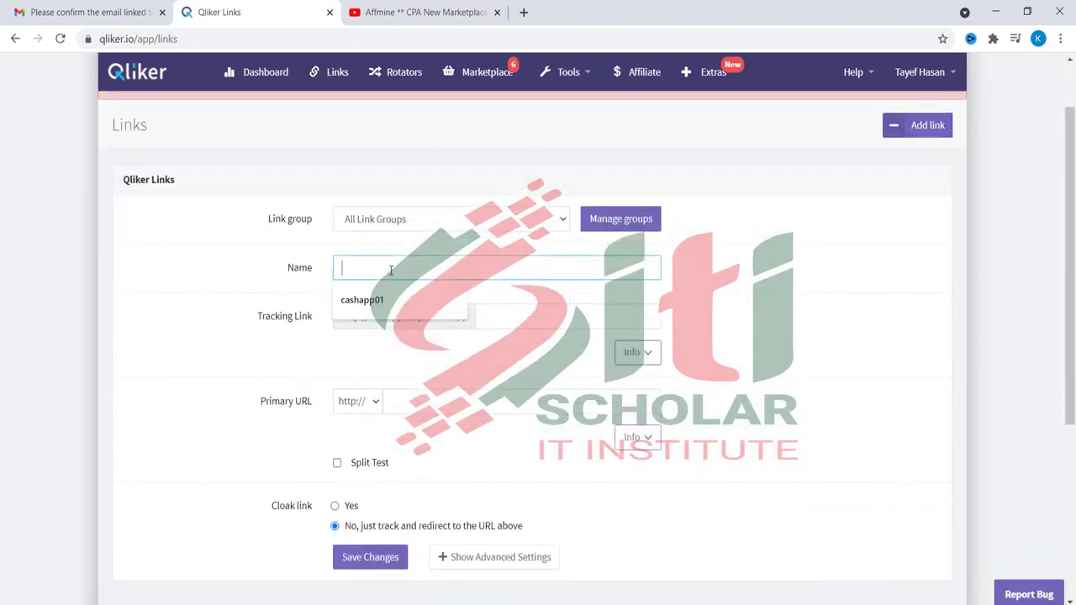
{"action": "left_click", "coordinate": [393, 303]}
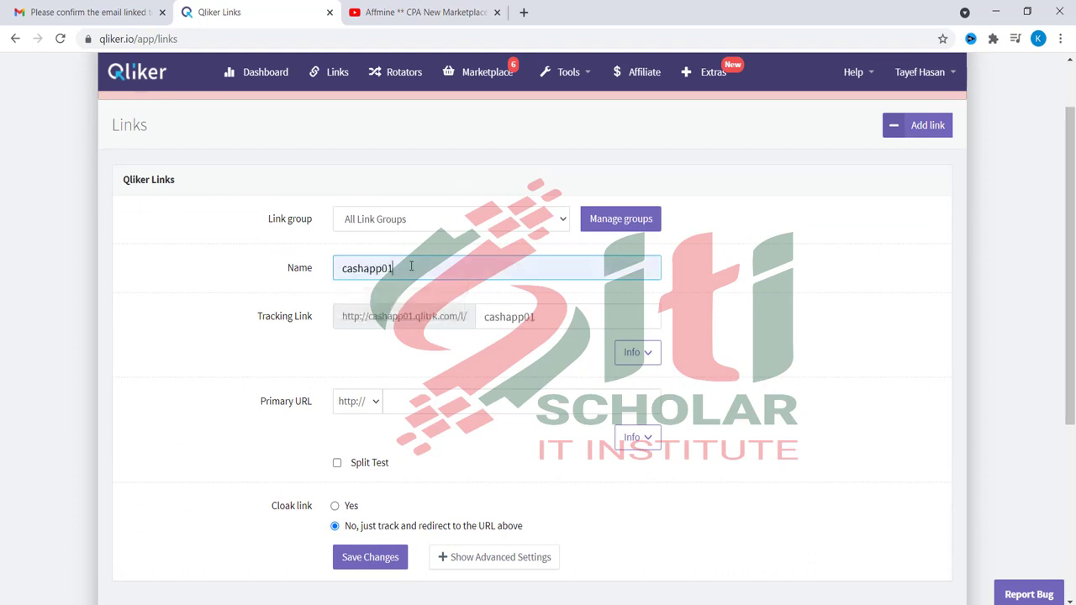
{"action": "key", "text": "BackSpace"}
{"action": "key", "text": "BackSpace"}
{"action": "left_click", "coordinate": [250, 267]}
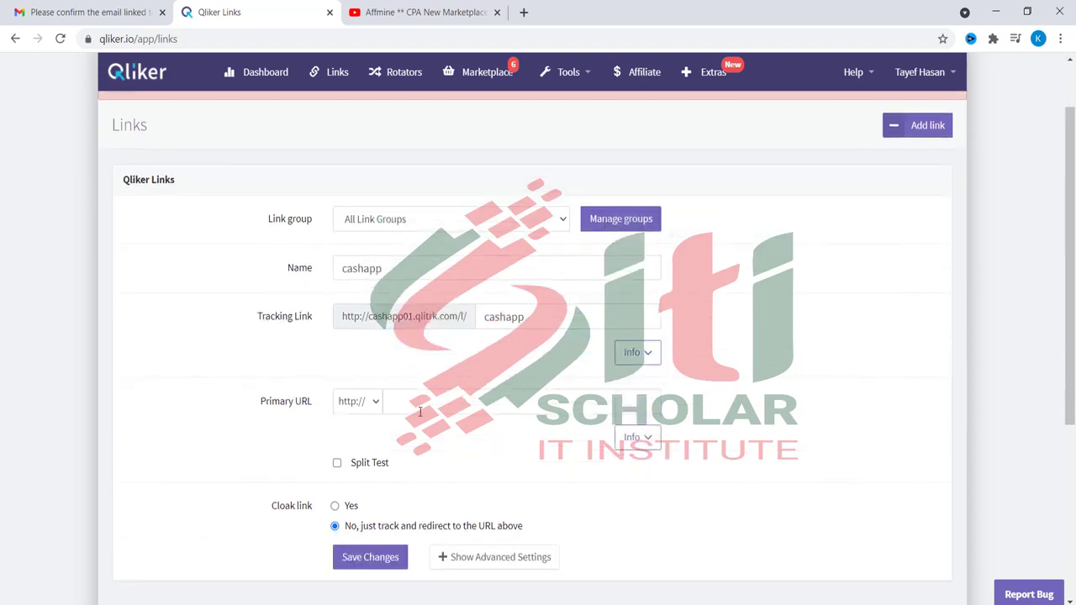
- Visit the offers in the CPA Build dashboard, and set the Qliker link's Primary URL to smrturl.co/o/232655/53177516?s1=
{"action": "left_click", "coordinate": [415, 403]}
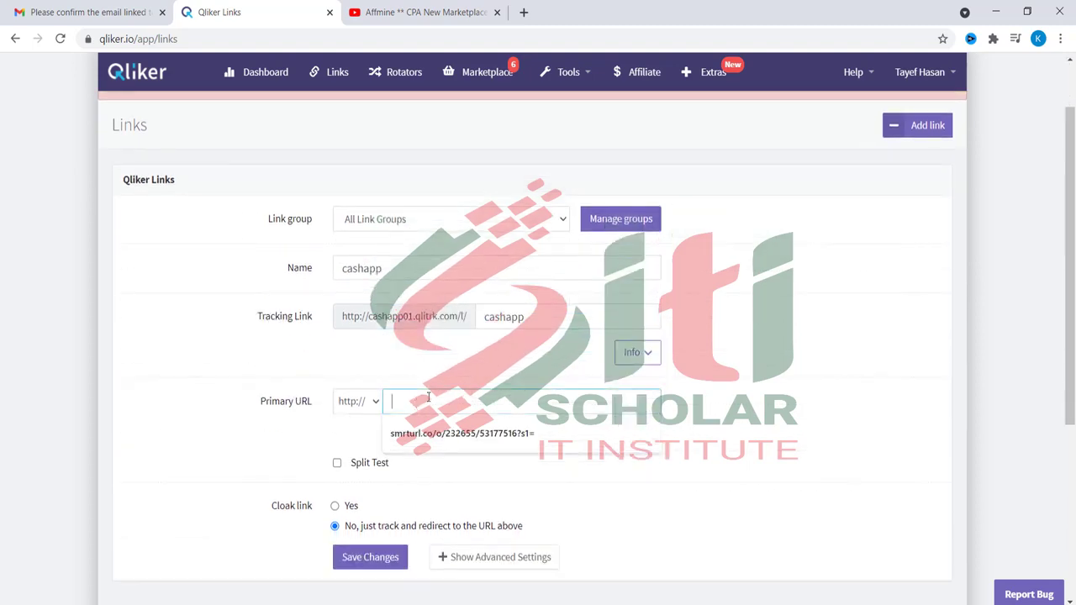
{"action": "left_click", "coordinate": [264, 362]}
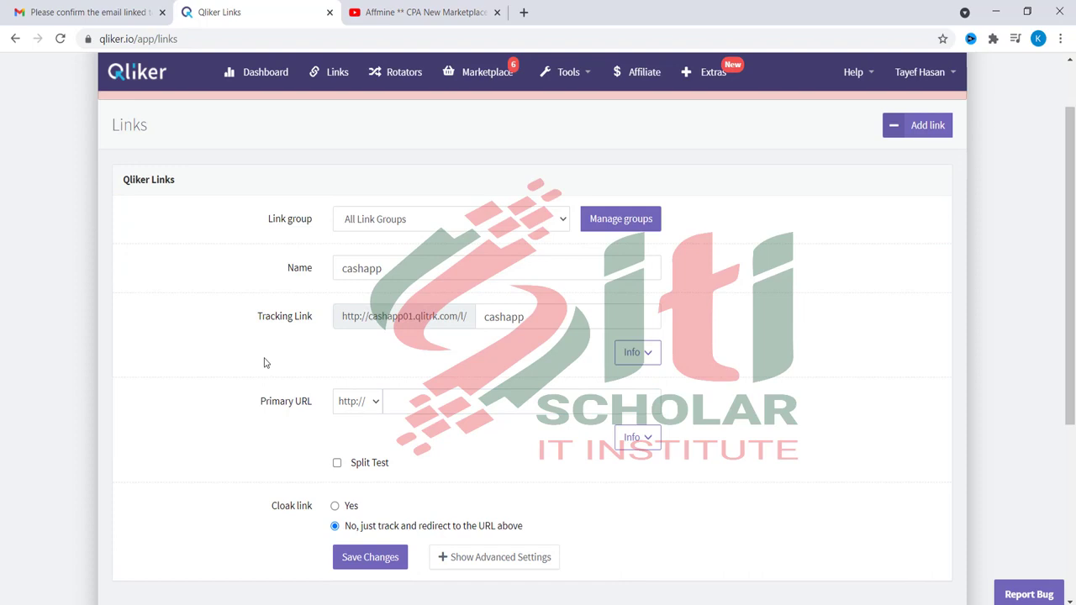
{"action": "left_click", "coordinate": [420, 402]}
{"action": "left_click", "coordinate": [391, 401]}
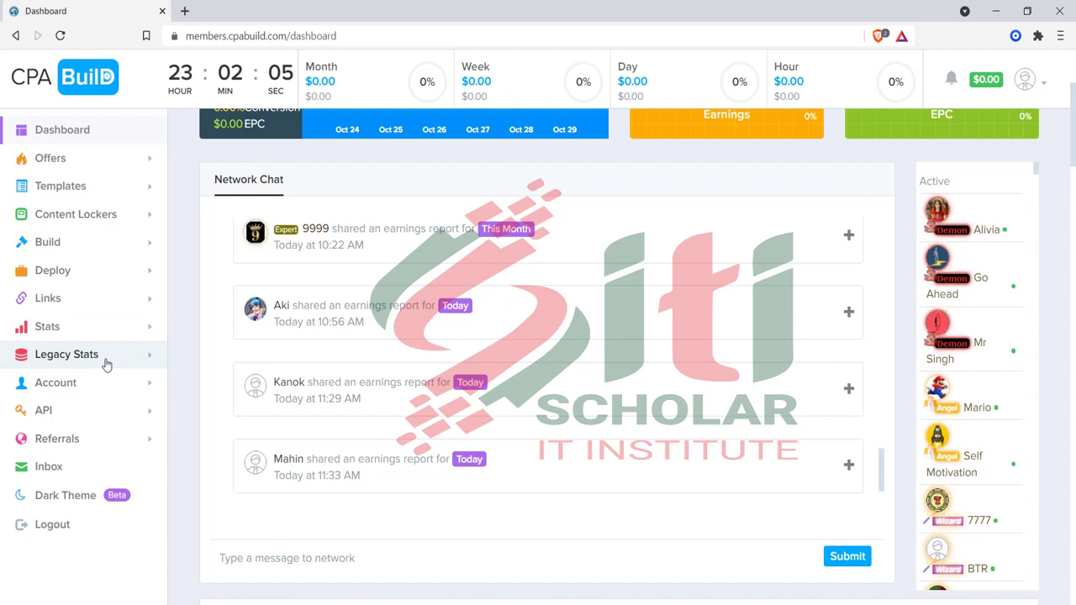
{"action": "left_click", "coordinate": [77, 161]}
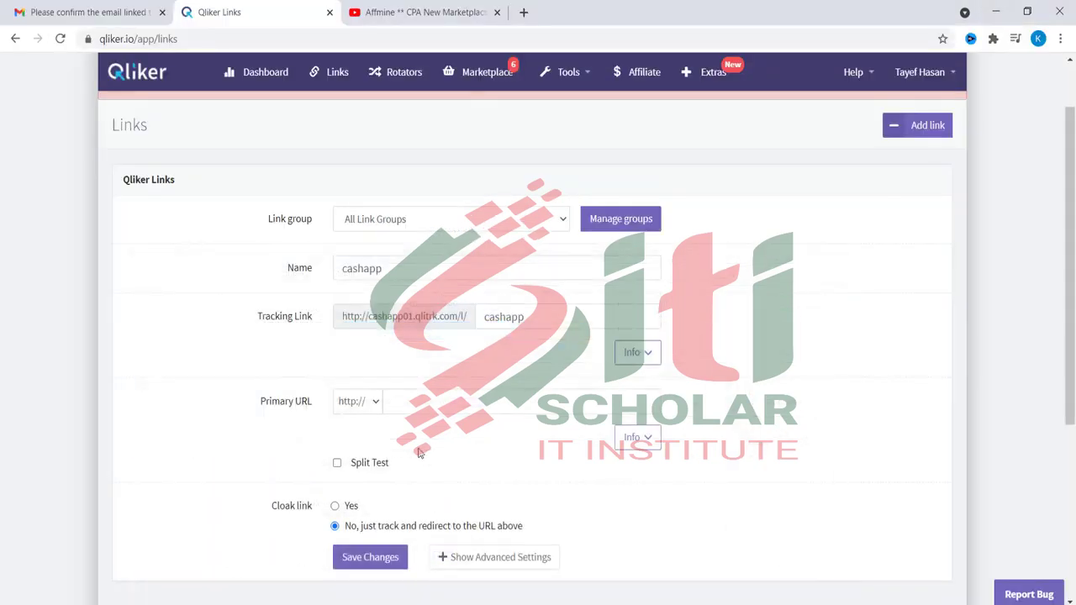
{"action": "left_click", "coordinate": [426, 409]}
{"action": "left_click", "coordinate": [417, 436]}
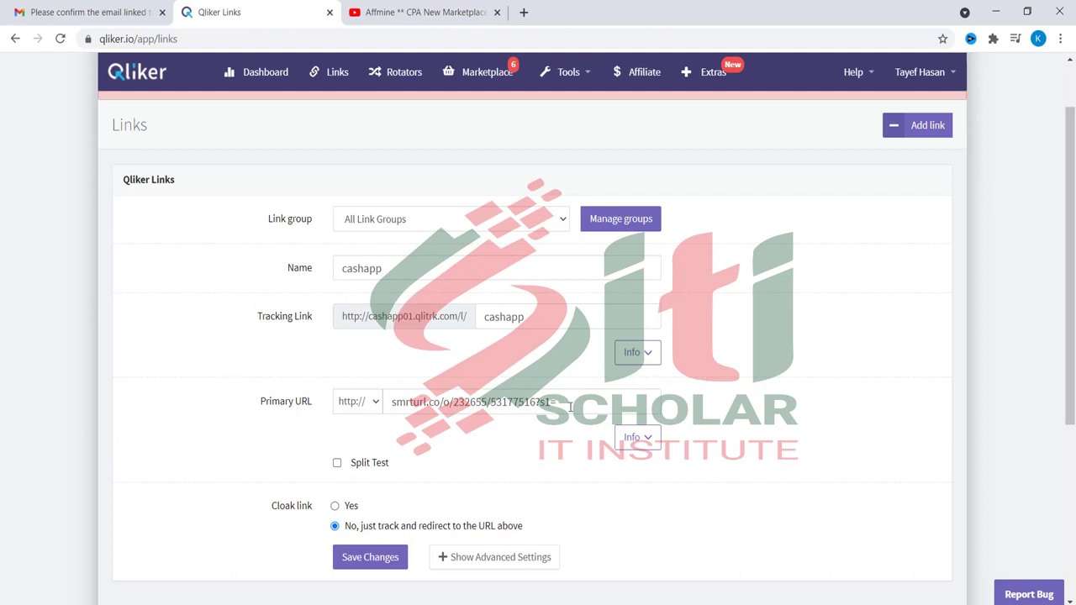
- Show the link's advanced settings and restrict geotargeting to targeted countries only, including United States
{"action": "scroll", "coordinate": [562, 385], "scroll_direction": "down", "scroll_amount": 3}
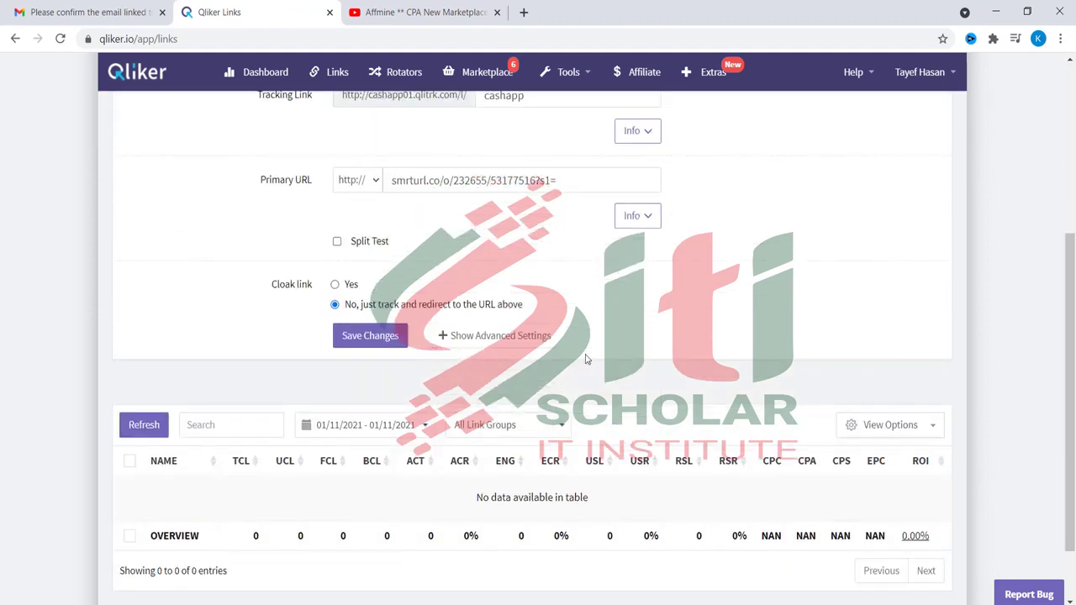
{"action": "left_click", "coordinate": [496, 338]}
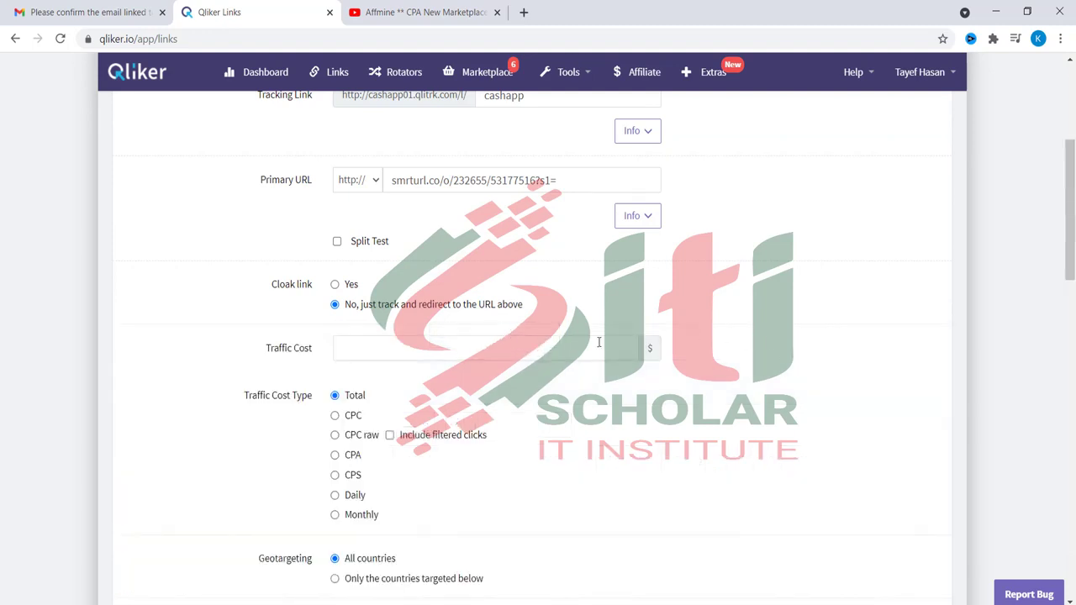
{"action": "scroll", "coordinate": [479, 378], "scroll_direction": "down", "scroll_amount": 1}
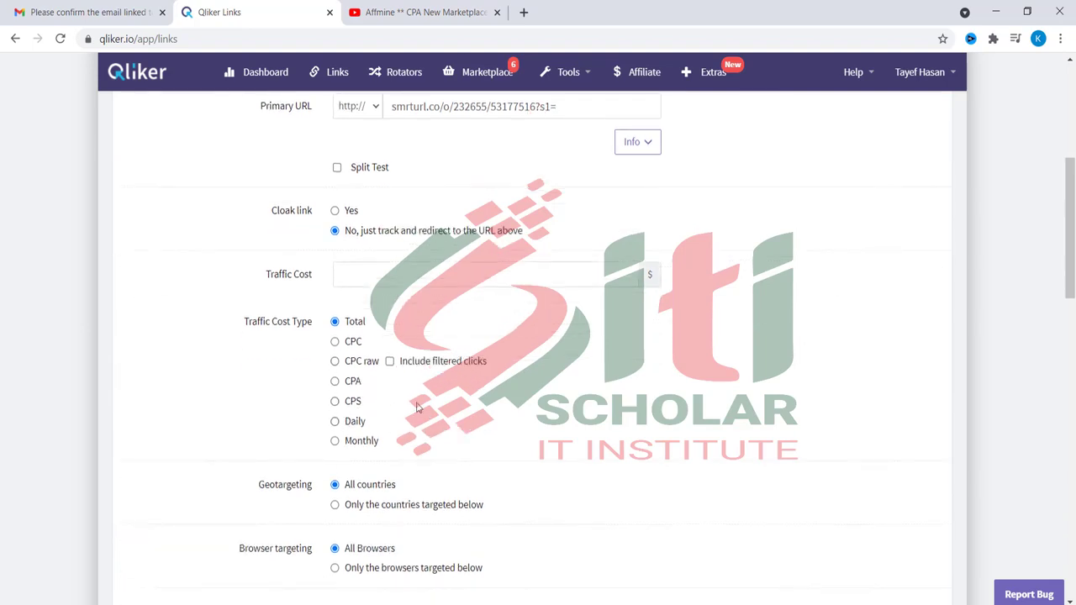
{"action": "scroll", "coordinate": [414, 414], "scroll_direction": "down", "scroll_amount": 2}
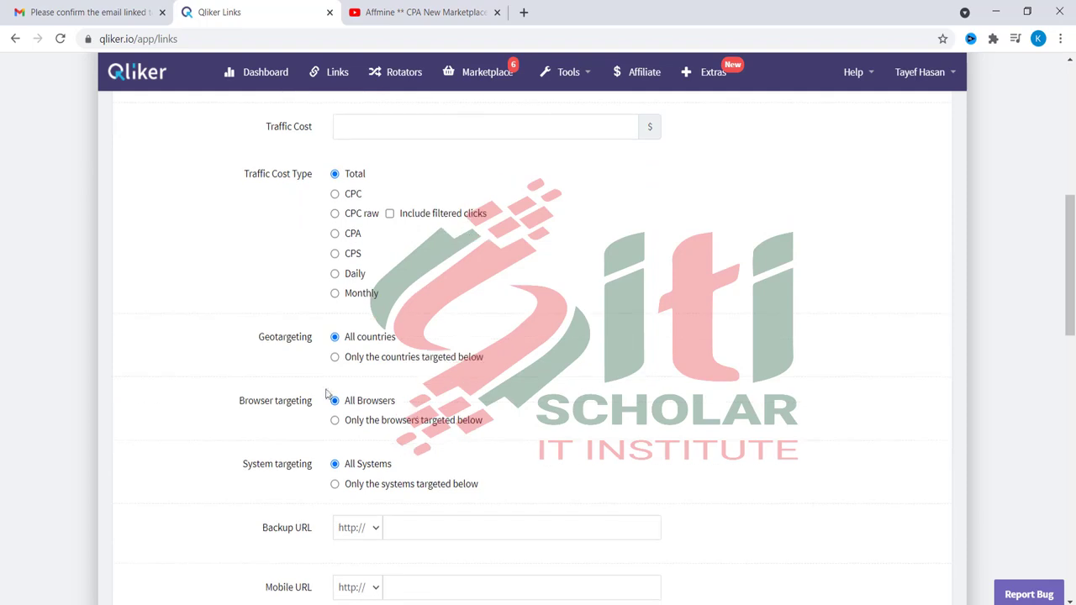
{"action": "left_click", "coordinate": [335, 359]}
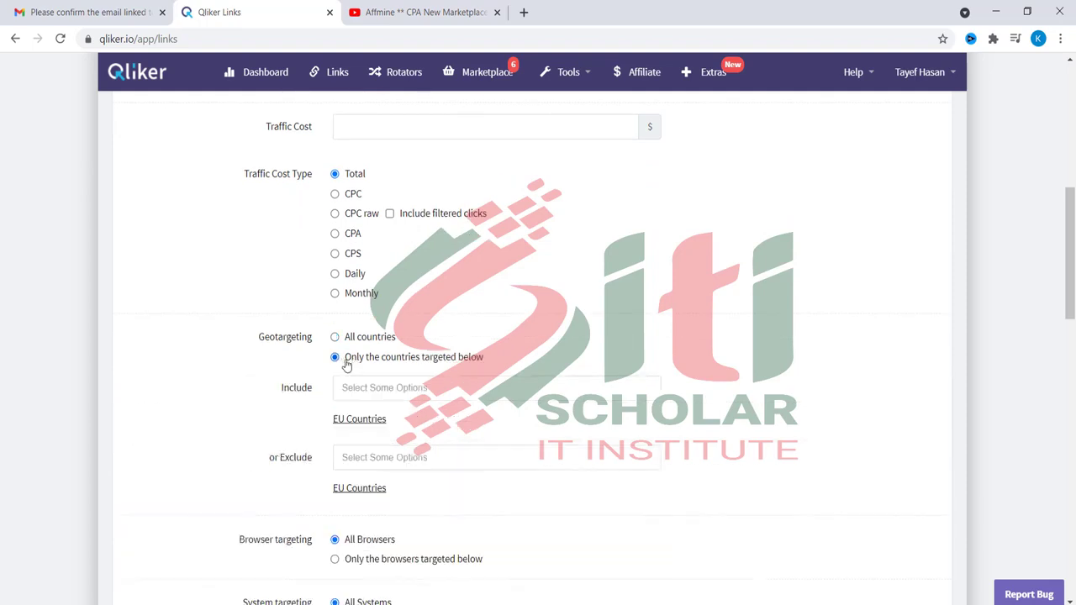
{"action": "left_click", "coordinate": [374, 388]}
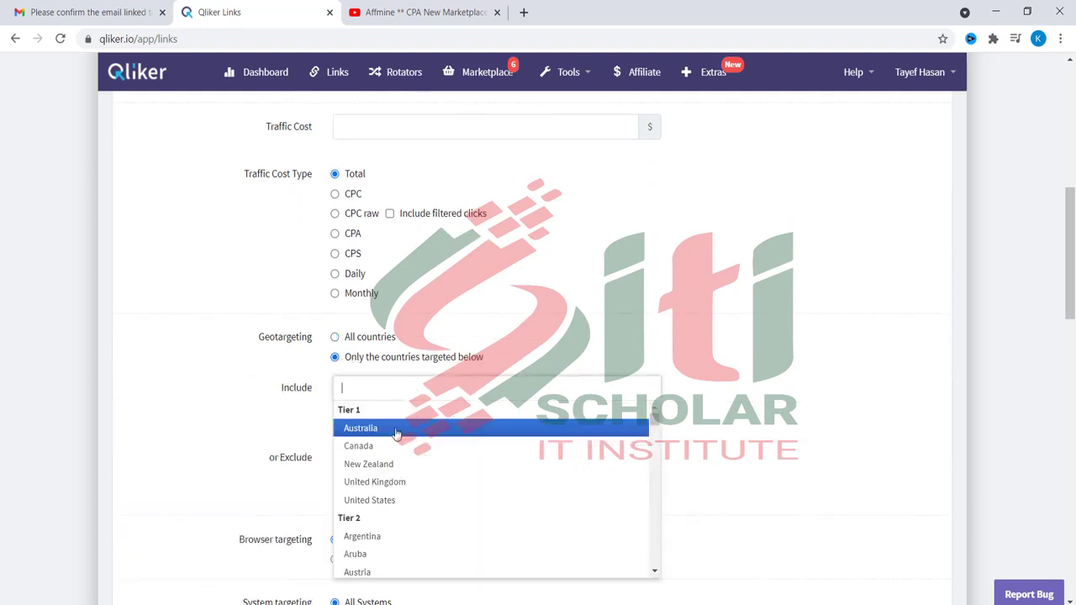
{"action": "left_click", "coordinate": [377, 502]}
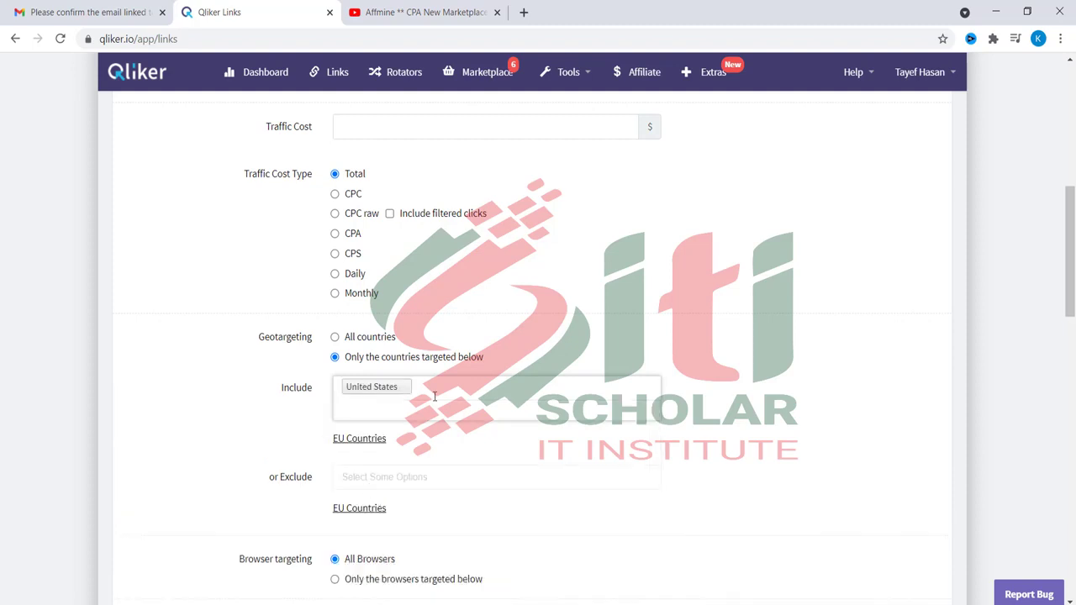
- Copy the Primary URL smrturl.co/o/232655/53177516?s1= into the link's Backup URL
{"action": "left_click", "coordinate": [290, 413]}
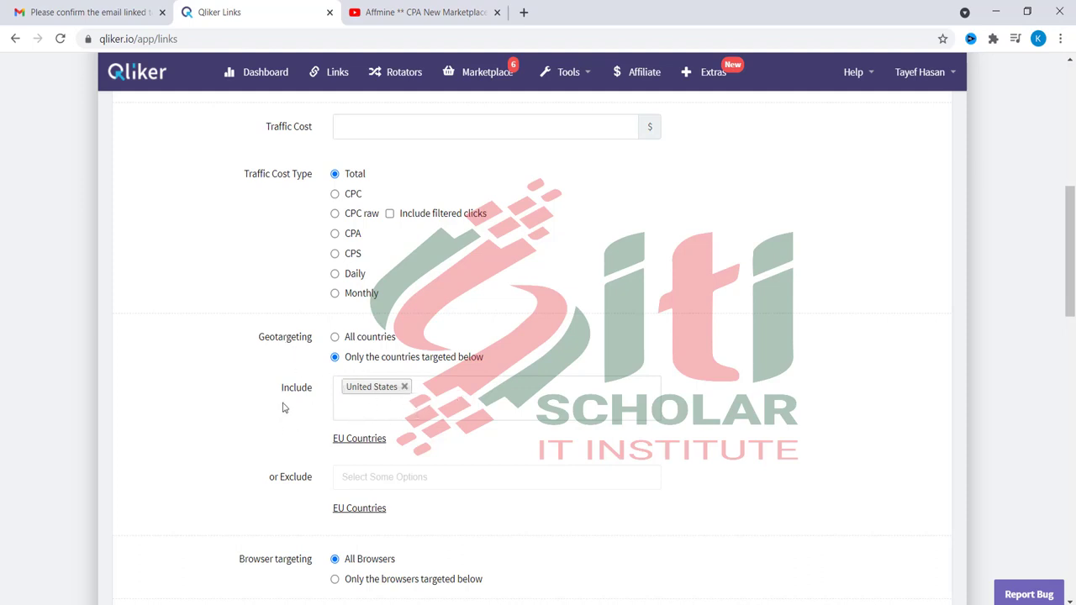
{"action": "scroll", "coordinate": [286, 408], "scroll_direction": "down", "scroll_amount": 3}
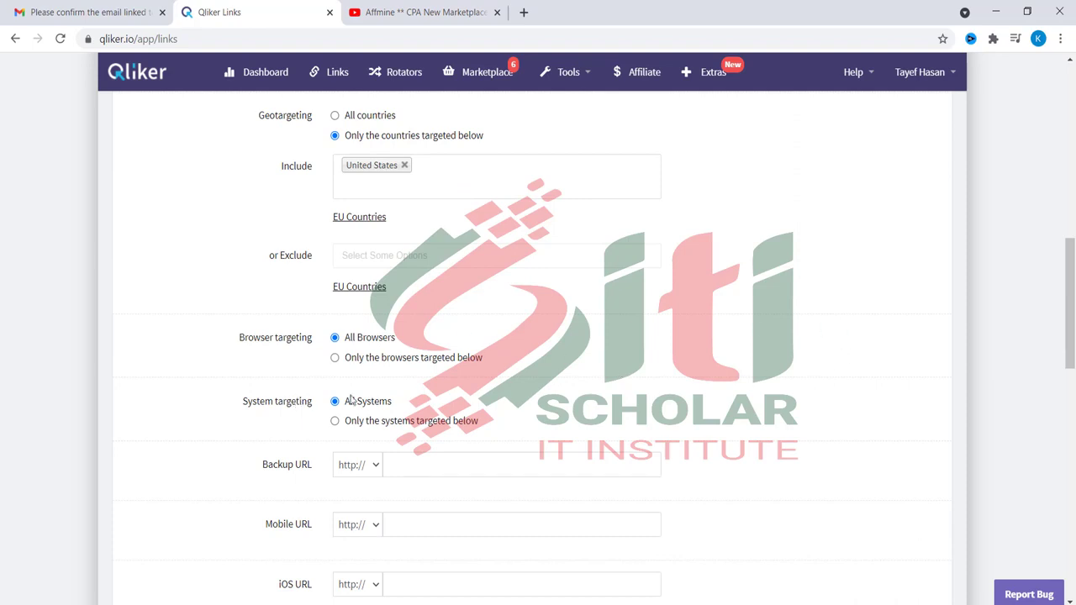
{"action": "scroll", "coordinate": [545, 437], "scroll_direction": "down", "scroll_amount": 1}
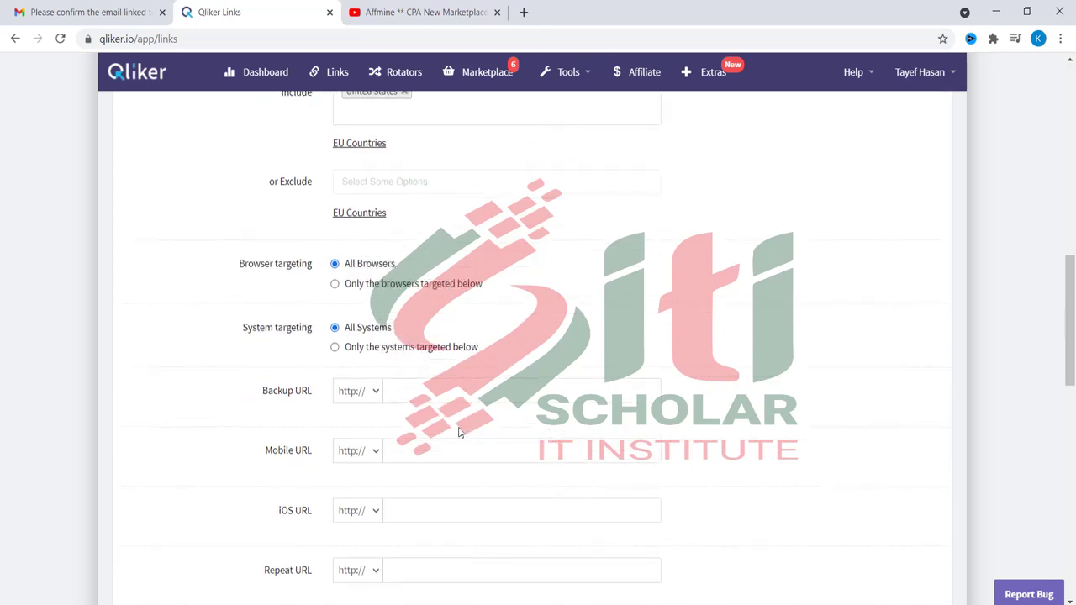
{"action": "left_click", "coordinate": [420, 394]}
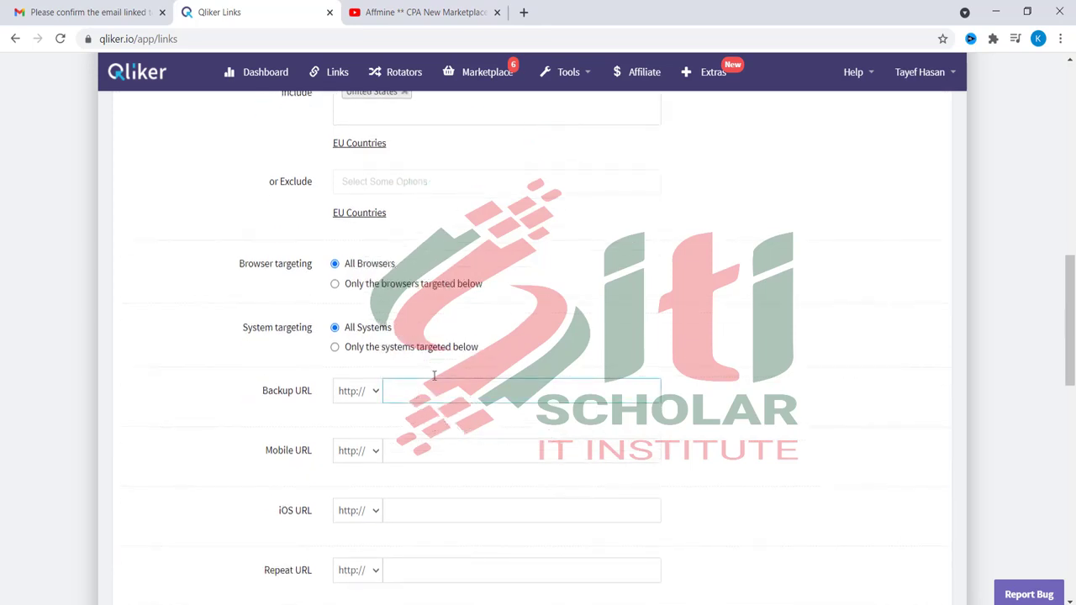
{"action": "scroll", "coordinate": [434, 376], "scroll_direction": "up", "scroll_amount": 7}
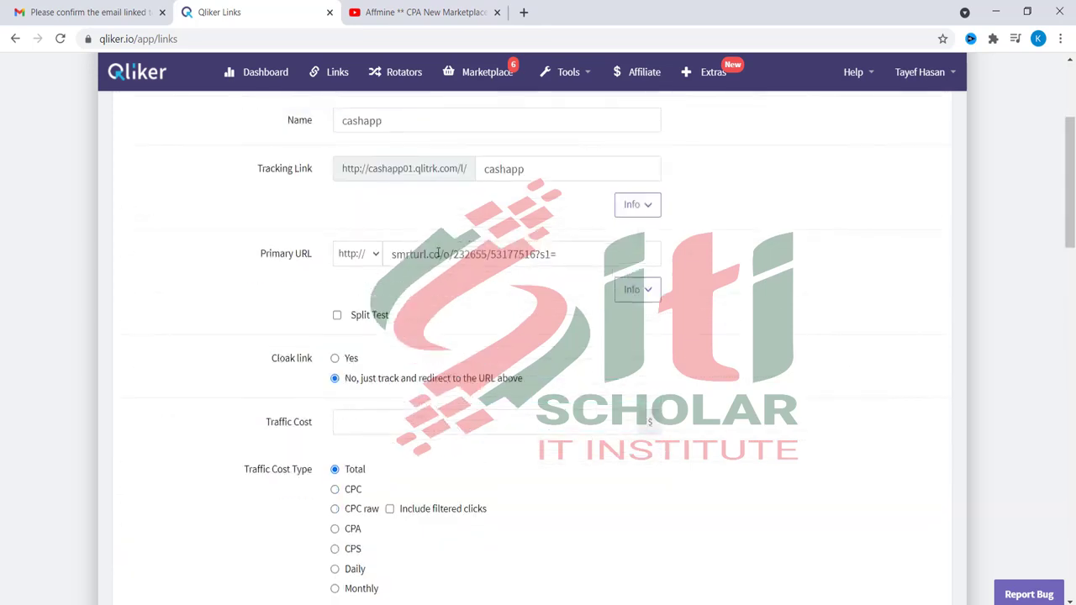
{"action": "triple_click", "coordinate": [438, 253]}
{"action": "key", "text": "ctrl+c"}
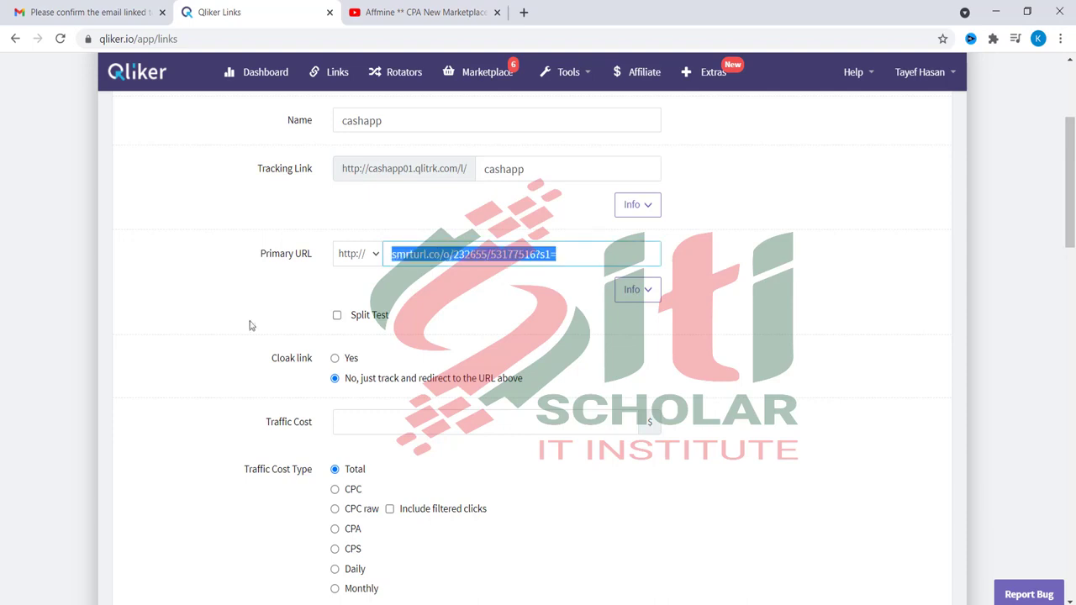
{"action": "left_click", "coordinate": [207, 401]}
{"action": "scroll", "coordinate": [544, 504], "scroll_direction": "down", "scroll_amount": 4}
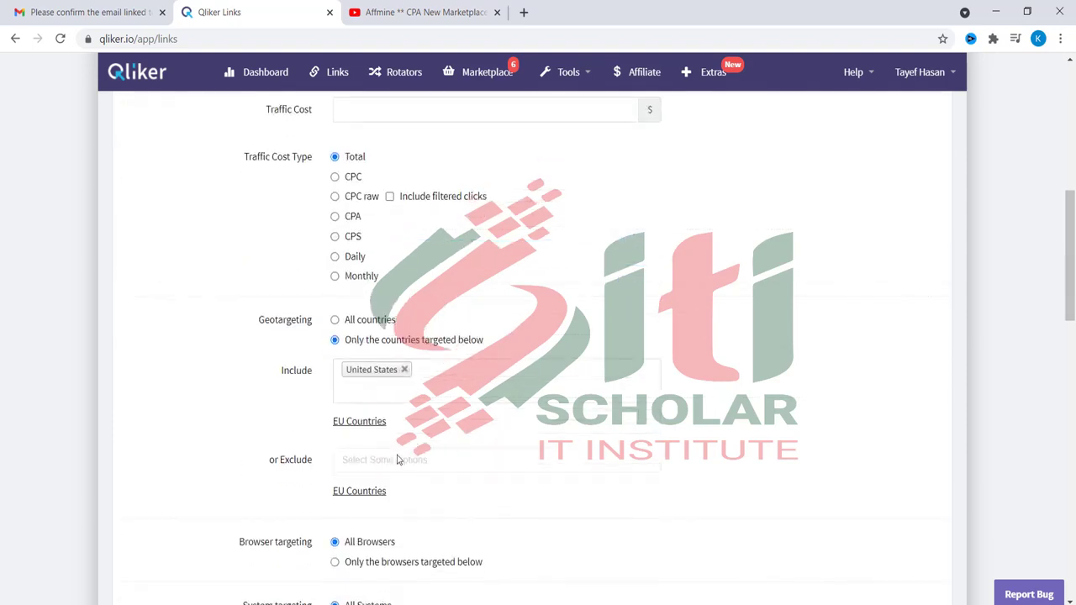
{"action": "scroll", "coordinate": [515, 492], "scroll_direction": "down", "scroll_amount": 3}
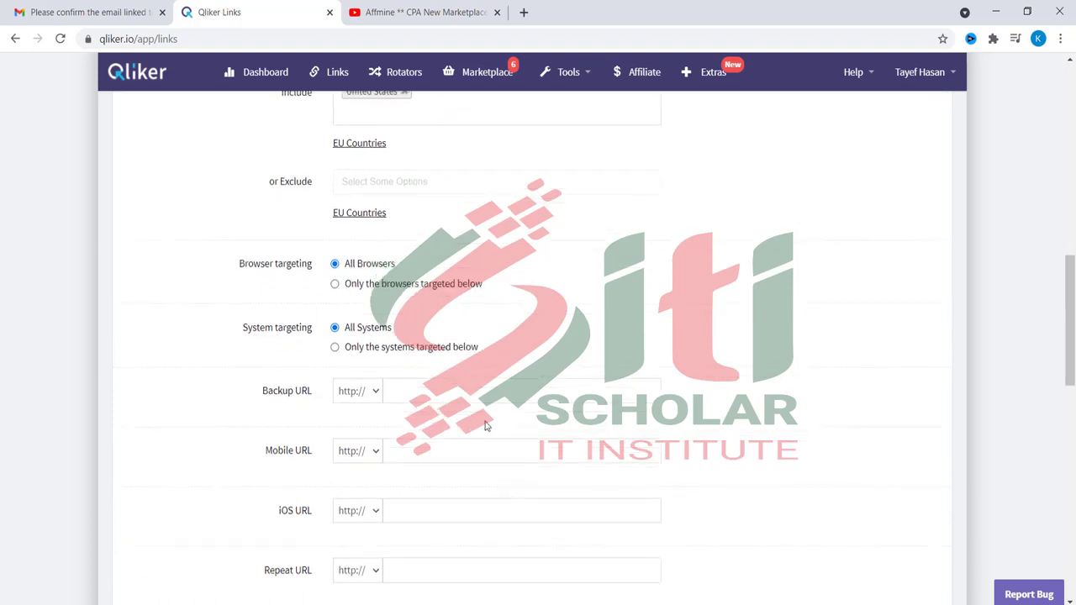
{"action": "left_click", "coordinate": [455, 395]}
{"action": "key", "text": "ctrl+v"}
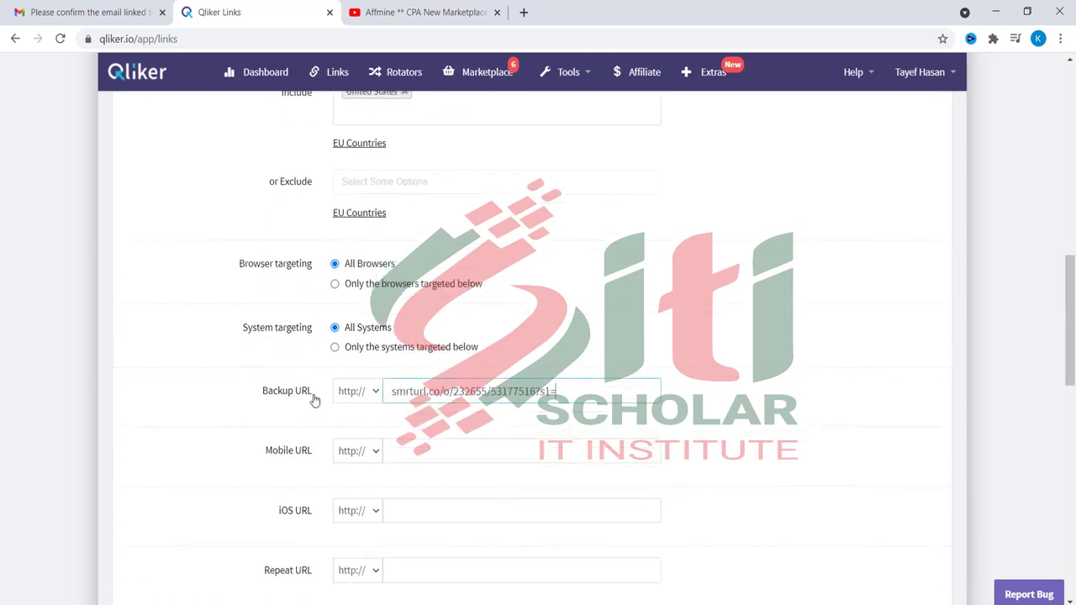
- Set the link's Abuser, Anonymous Proxy, Spider, Bad User and Server main filters to Block
{"action": "scroll", "coordinate": [235, 422], "scroll_direction": "down", "scroll_amount": 4}
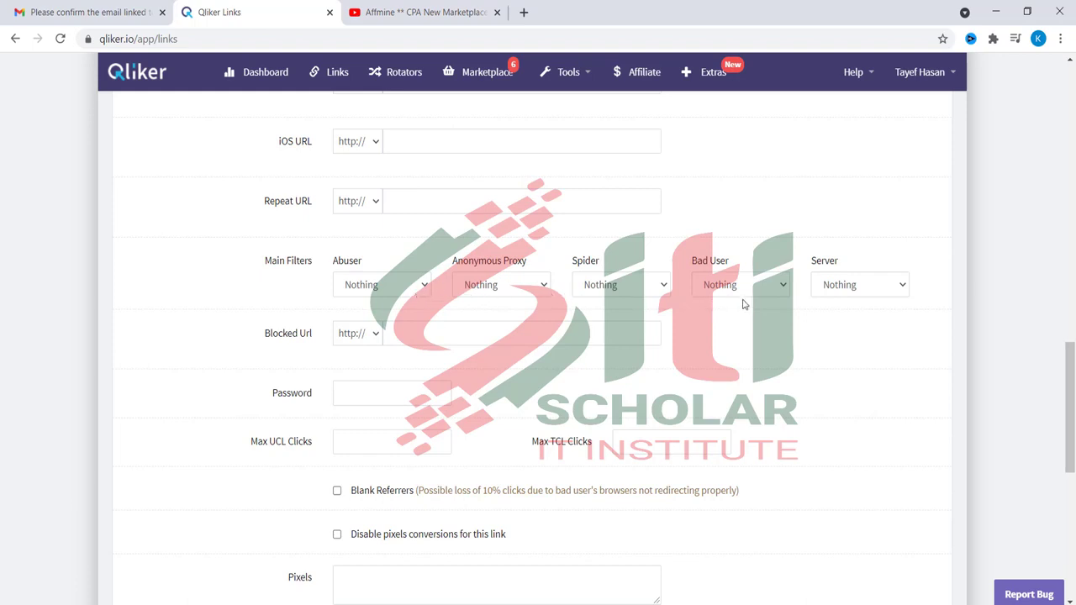
{"action": "left_click", "coordinate": [387, 290]}
{"action": "left_click", "coordinate": [385, 307]}
{"action": "left_click", "coordinate": [498, 290]}
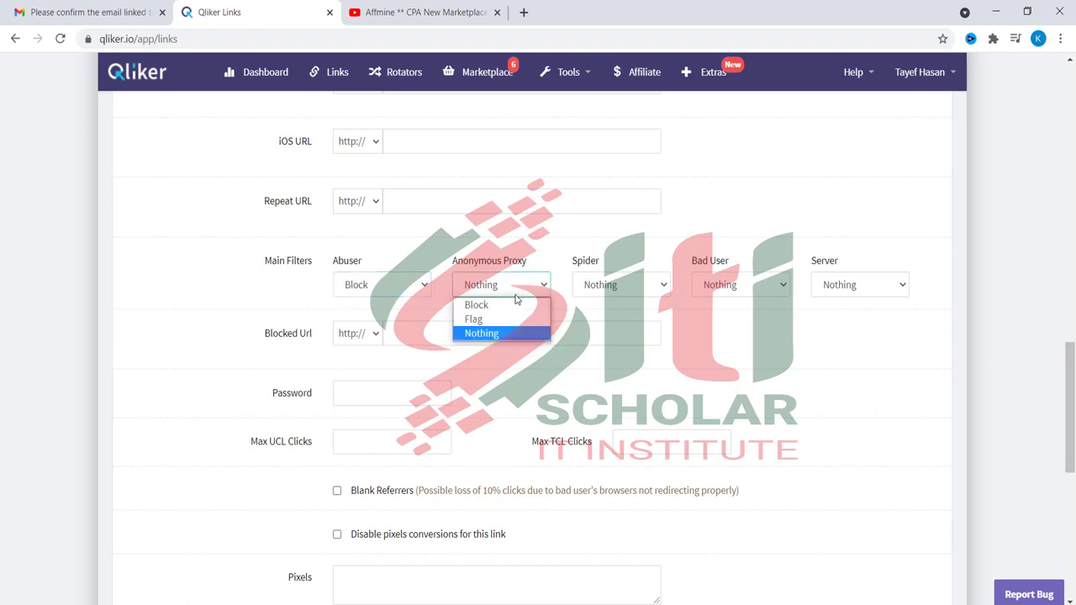
{"action": "left_click", "coordinate": [502, 304]}
{"action": "left_click", "coordinate": [610, 287]}
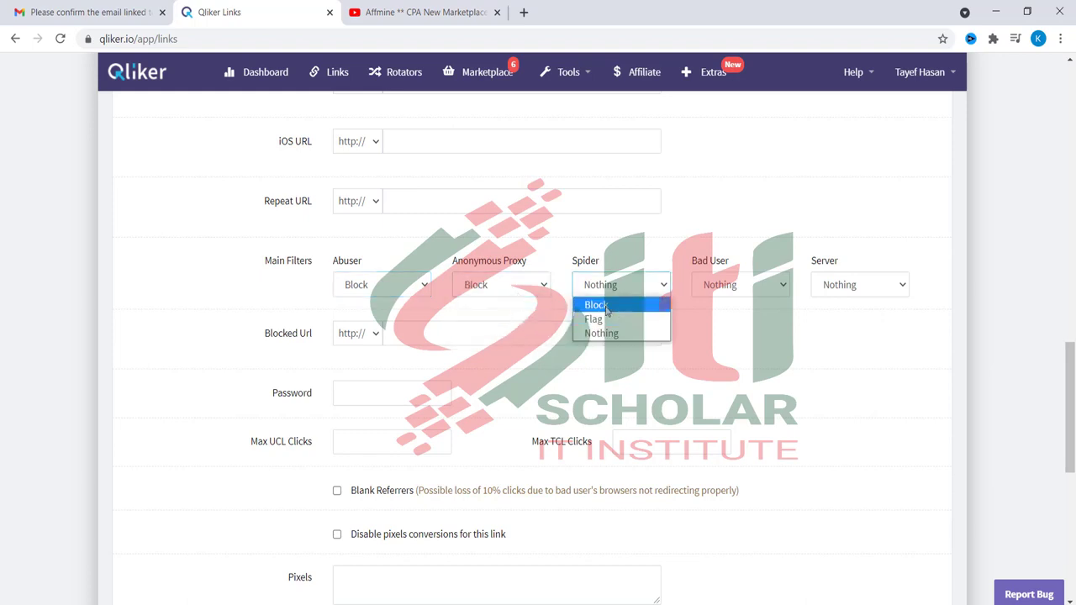
{"action": "left_click", "coordinate": [612, 305]}
{"action": "left_click", "coordinate": [733, 288]}
{"action": "left_click", "coordinate": [726, 304]}
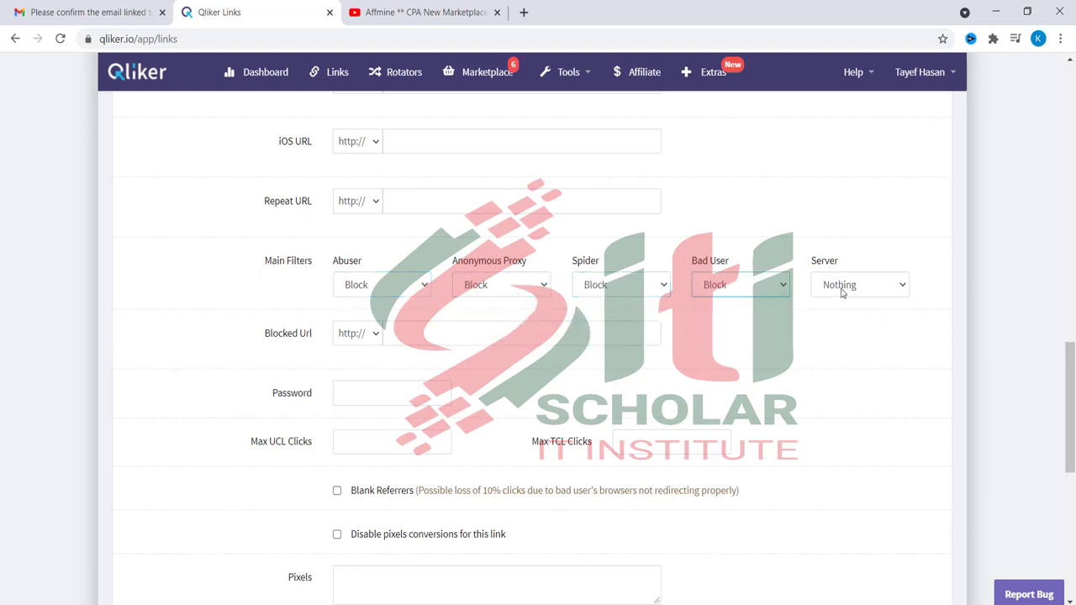
{"action": "left_click", "coordinate": [843, 291]}
{"action": "left_click", "coordinate": [834, 306]}
- Save the new link's settings and copy the tracking link of cashapp from the links list
{"action": "scroll", "coordinate": [625, 382], "scroll_direction": "down", "scroll_amount": 1}
{"action": "scroll", "coordinate": [625, 383], "scroll_direction": "down", "scroll_amount": 4}
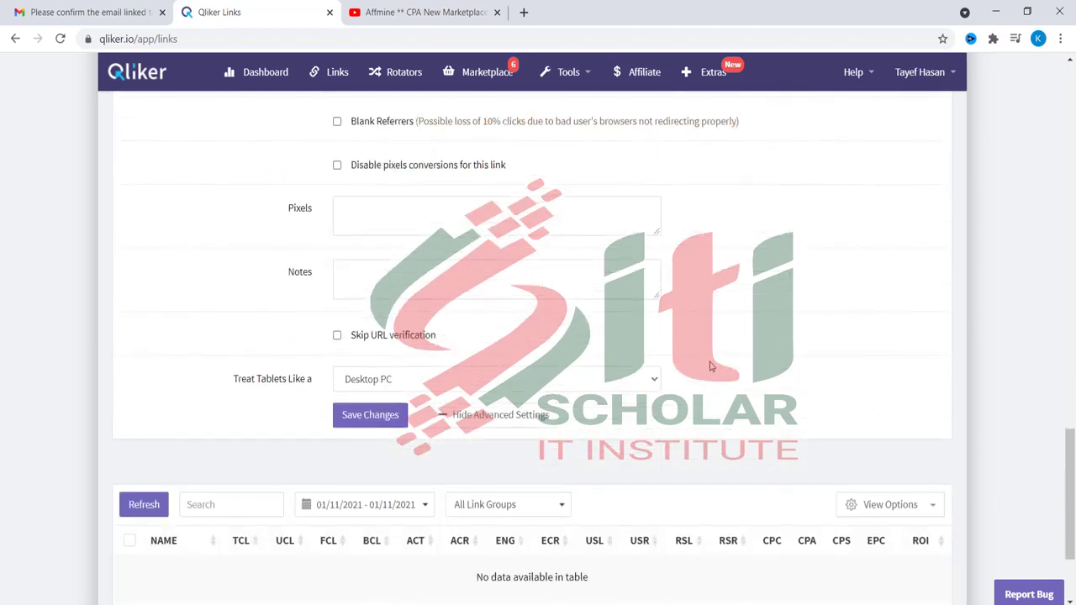
{"action": "scroll", "coordinate": [711, 367], "scroll_direction": "up", "scroll_amount": 5}
{"action": "scroll", "coordinate": [710, 366], "scroll_direction": "down", "scroll_amount": 4}
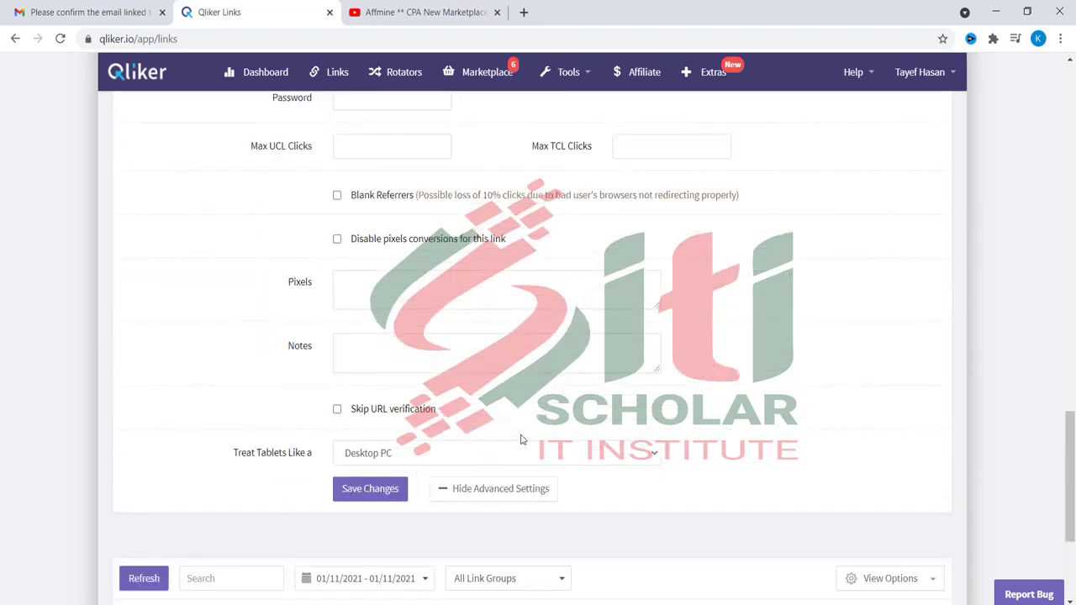
{"action": "left_click", "coordinate": [354, 496]}
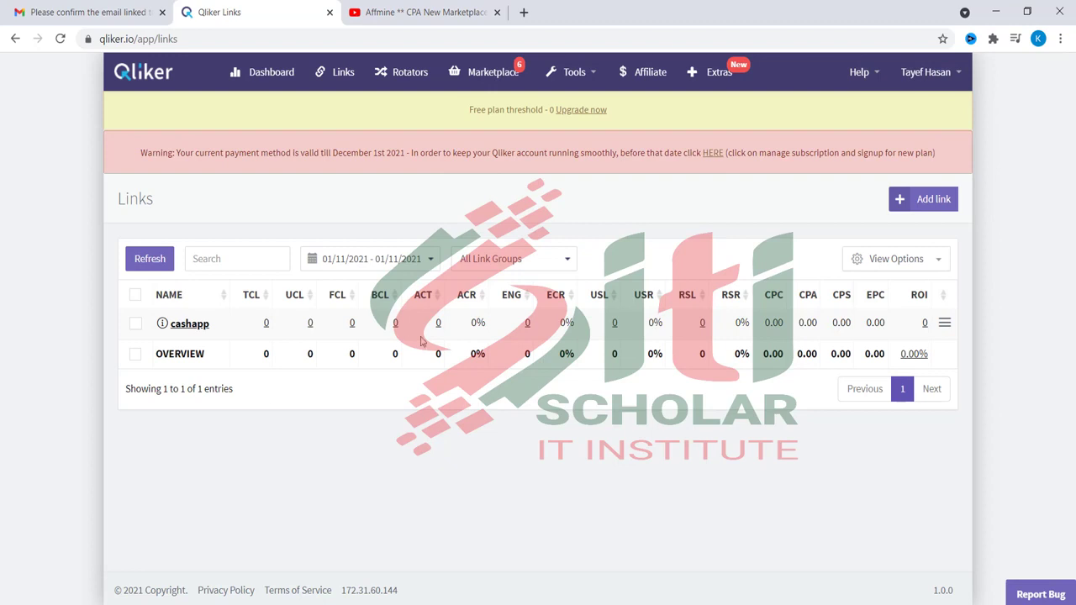
{"action": "left_click", "coordinate": [942, 325]}
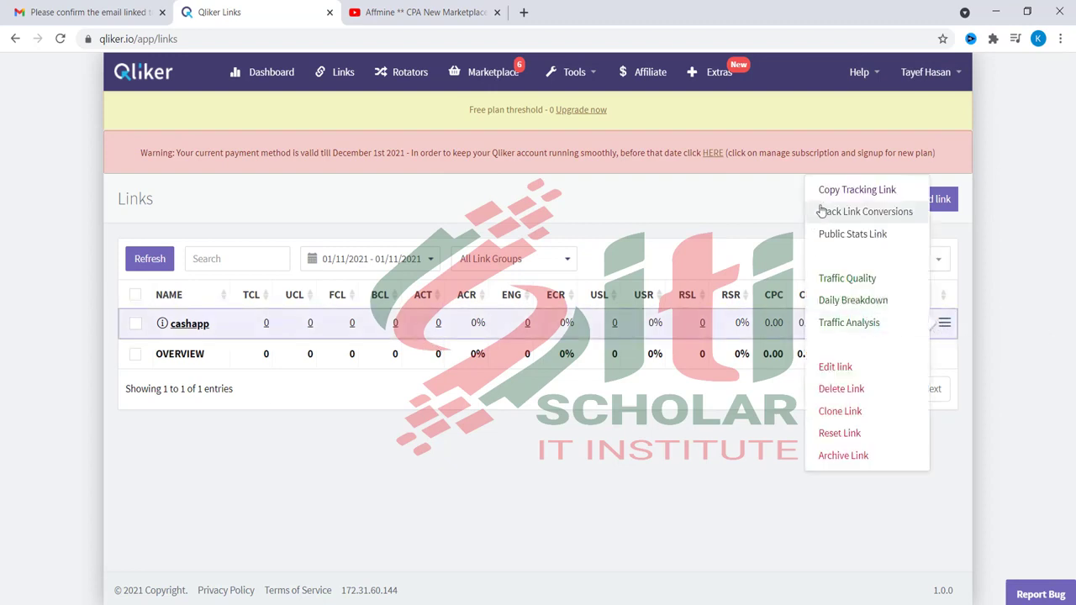
{"action": "left_click", "coordinate": [885, 190]}
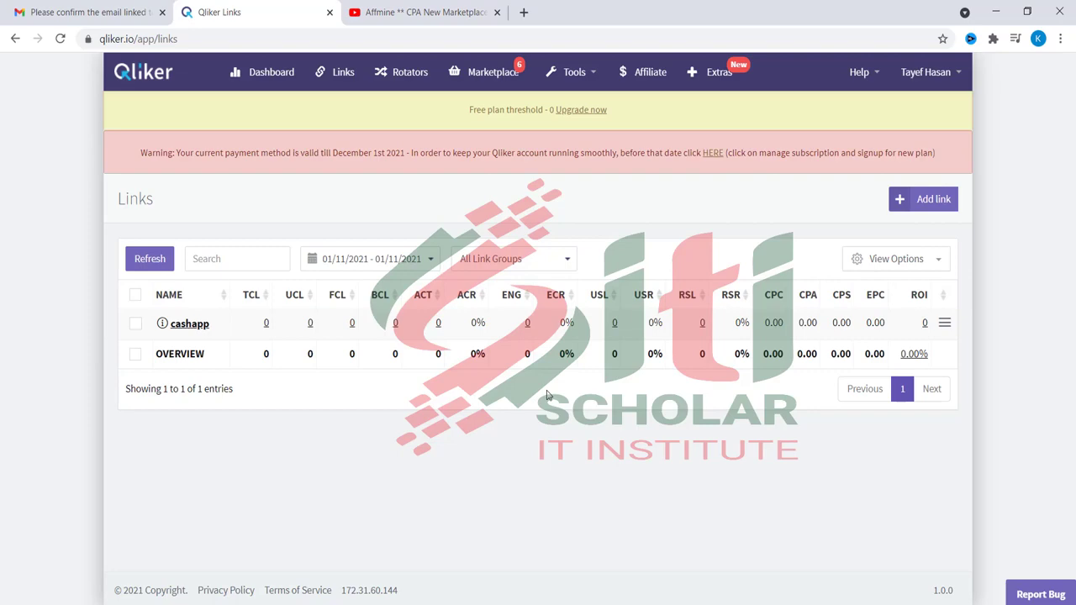
- Switch to the Affmine video on YouTube and review the registration links and contact details in its description
{"action": "left_click", "coordinate": [436, 6]}
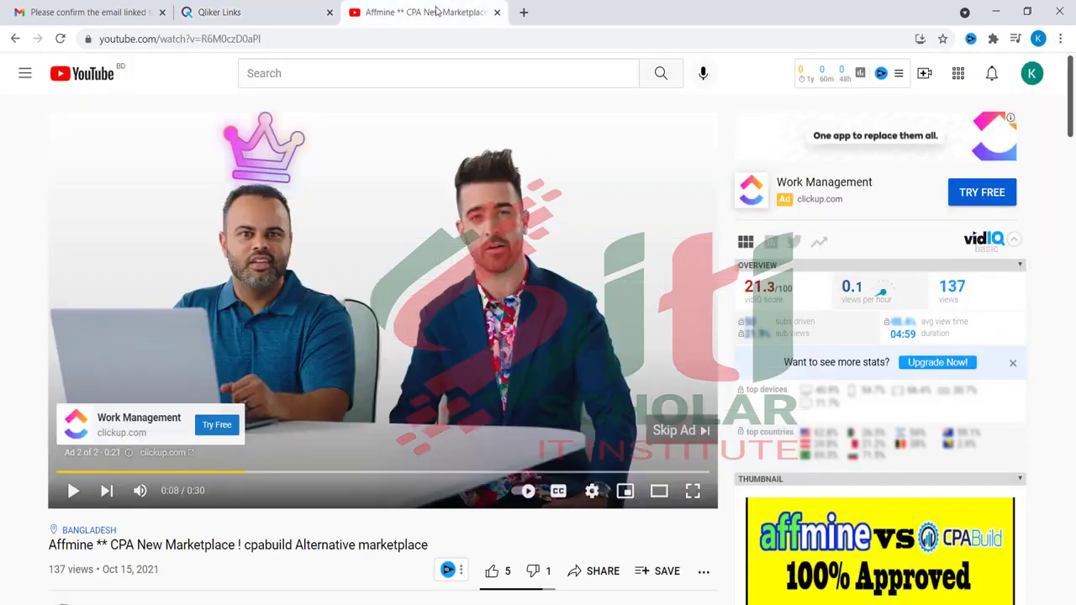
{"action": "scroll", "coordinate": [376, 340], "scroll_direction": "down", "scroll_amount": 5}
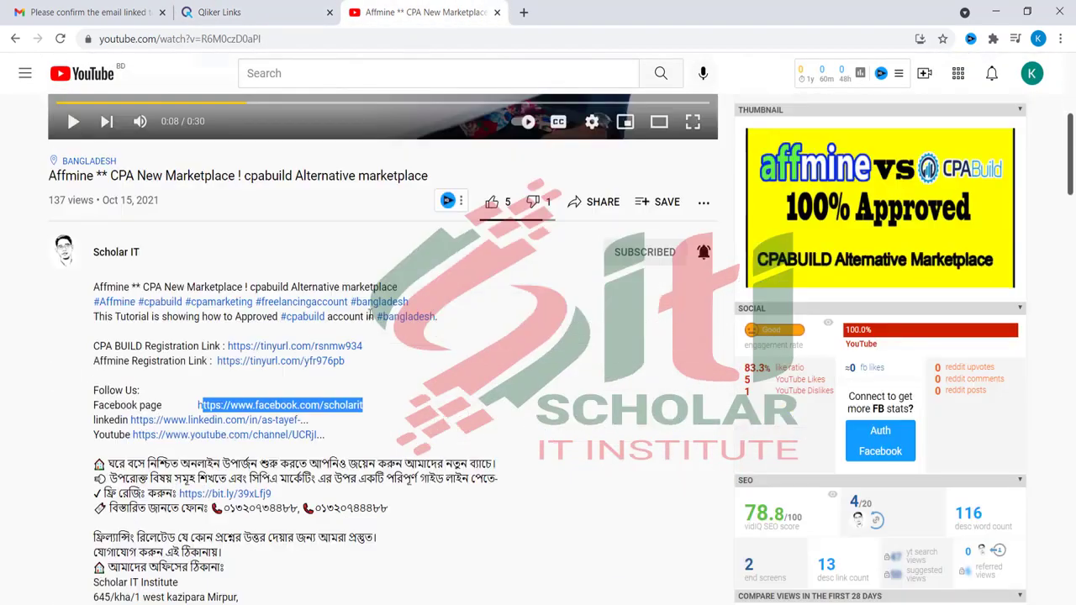
{"action": "scroll", "coordinate": [454, 450], "scroll_direction": "down", "scroll_amount": 2}
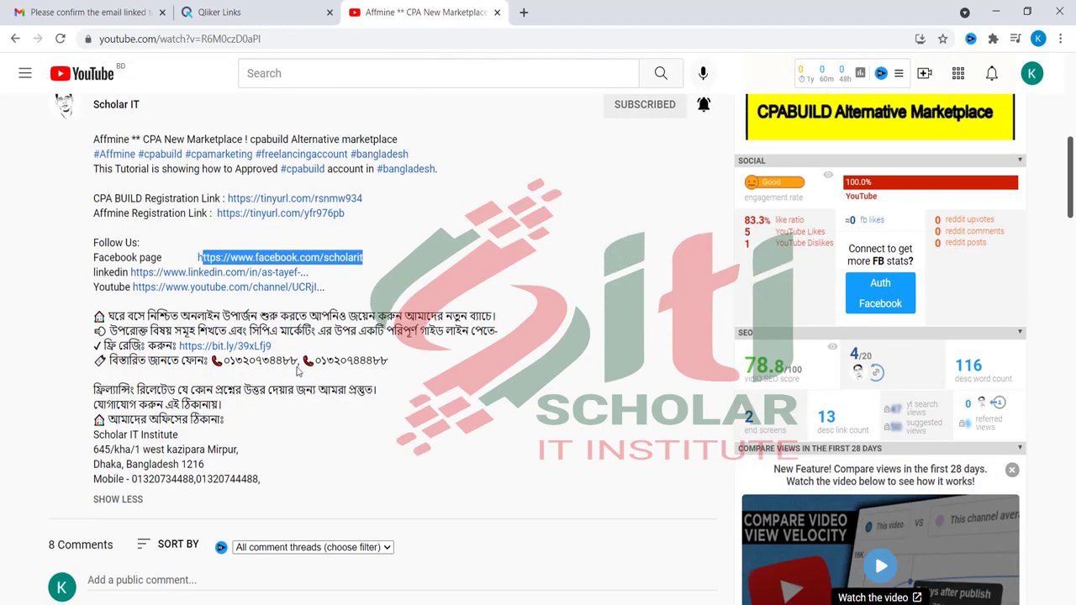